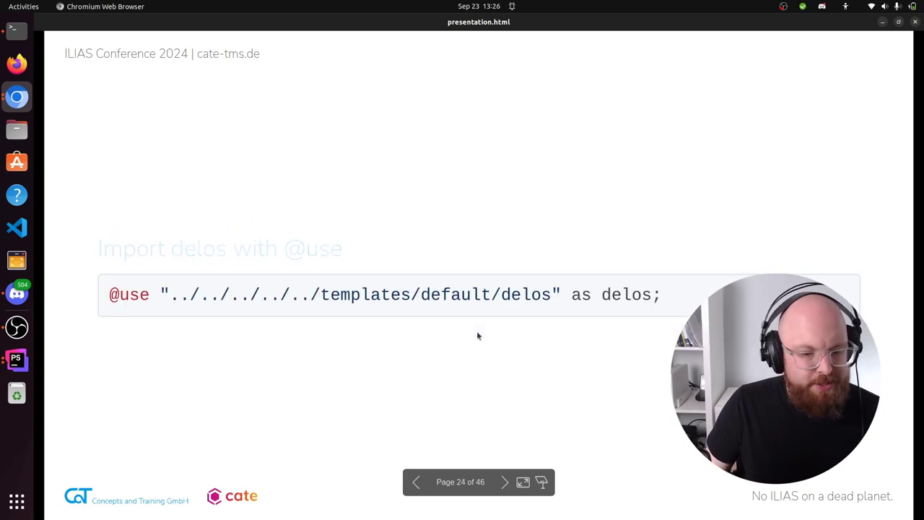
triple_click(82, 301)
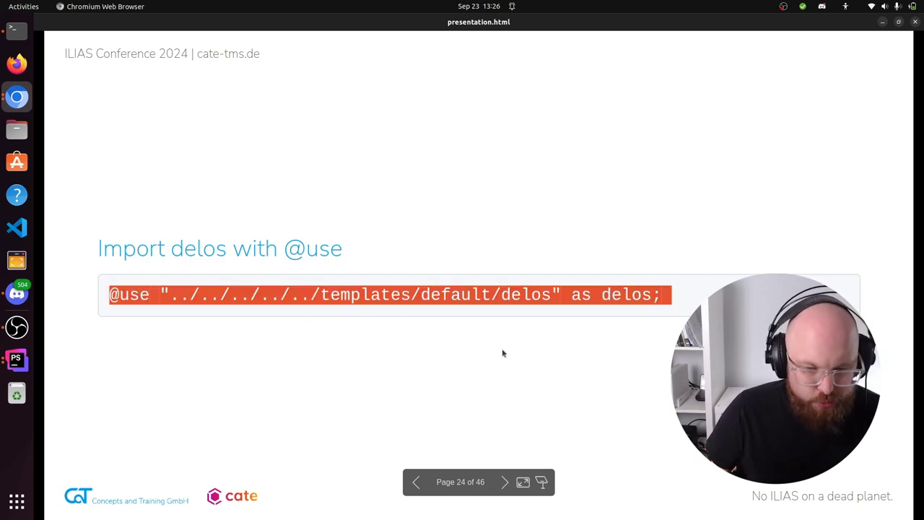
left_click(610, 344)
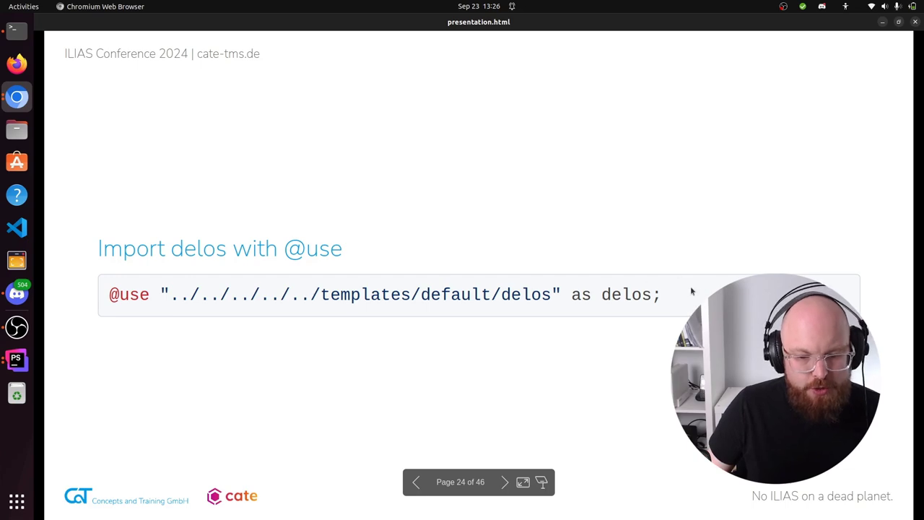
key("Right")
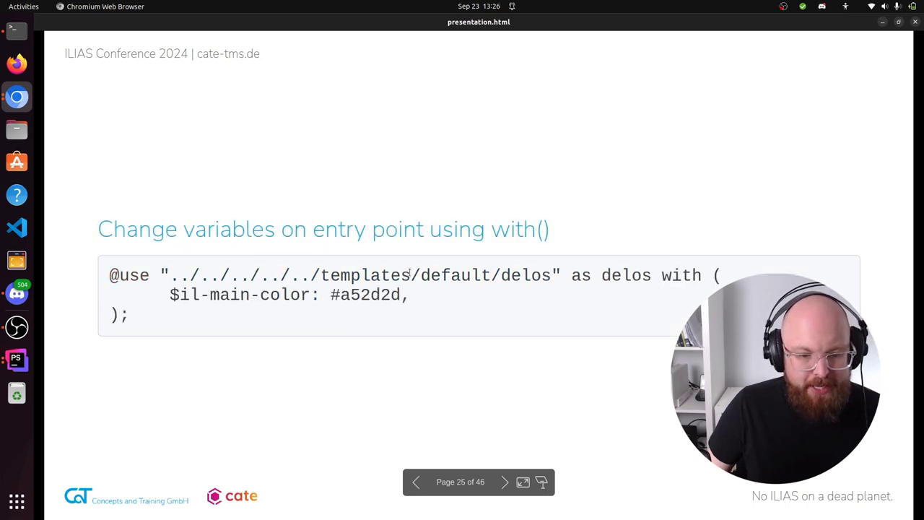
Highlight the delos path, the with( part and the $il-main-color override on slide 25.
left_click_drag(321, 275, 108, 275)
left_click(732, 274)
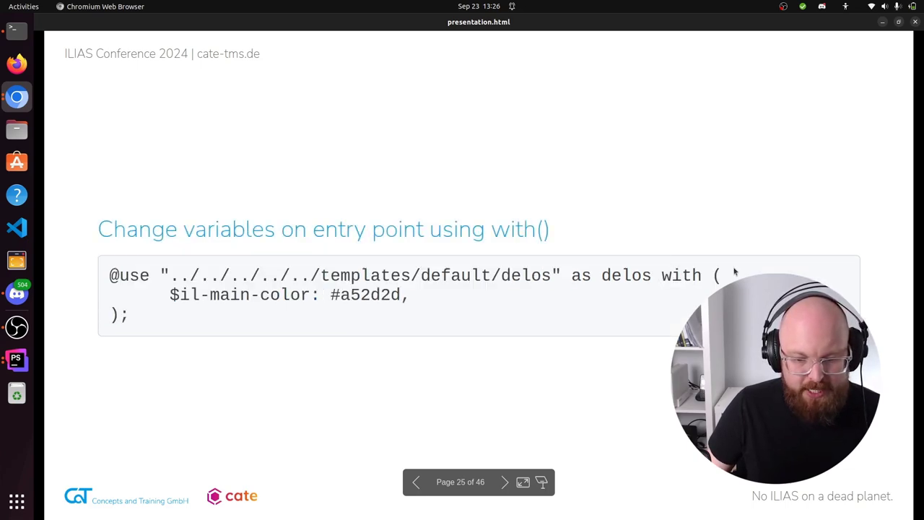
left_click_drag(663, 275, 720, 275)
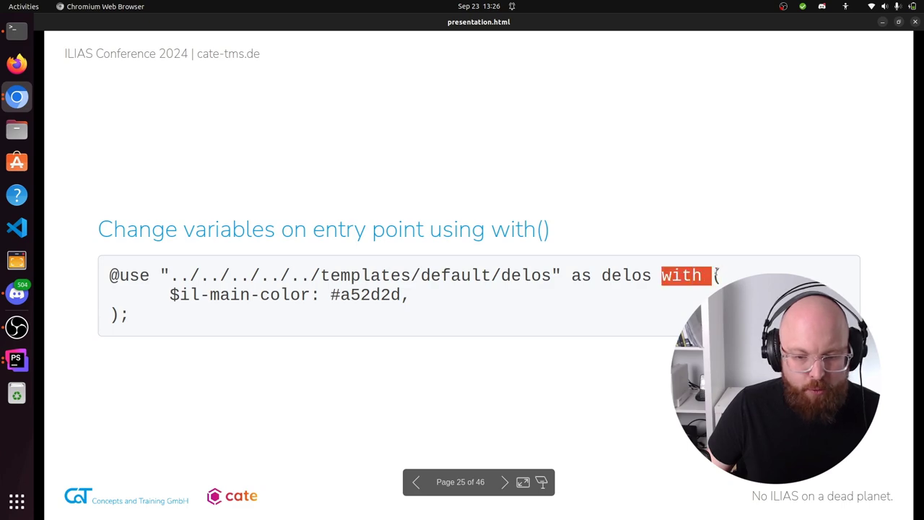
left_click(124, 316)
left_click_drag(117, 301, 451, 277)
left_click(202, 317)
left_click(451, 297)
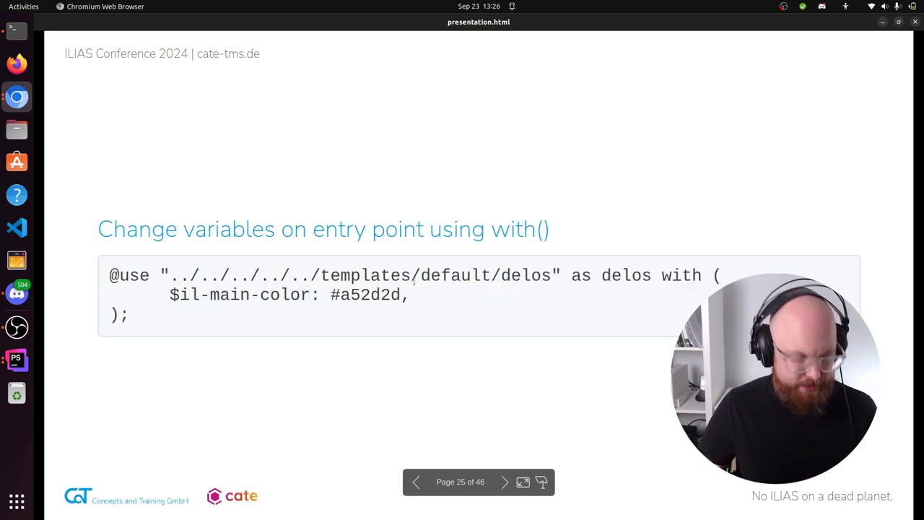
key("super")
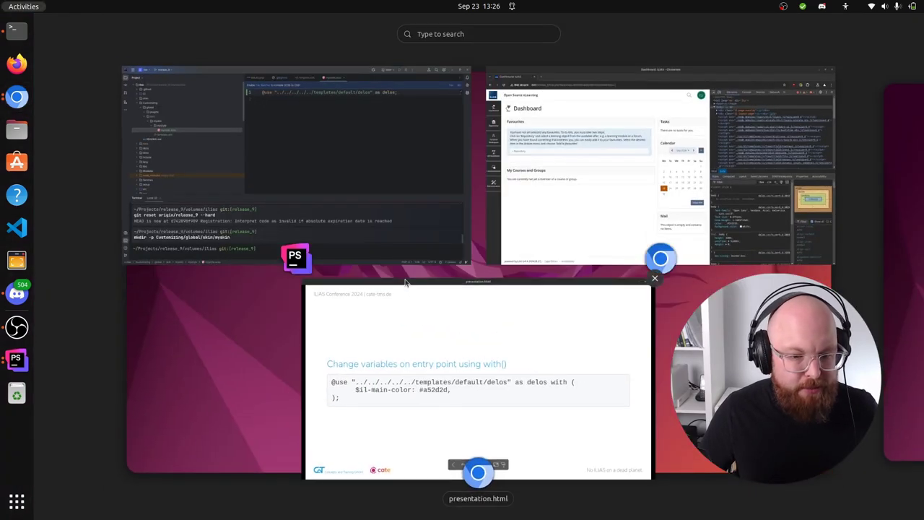
Open _settings_color-palette.scss from templates/default/010-settings in PhpStorm.
left_click(310, 140)
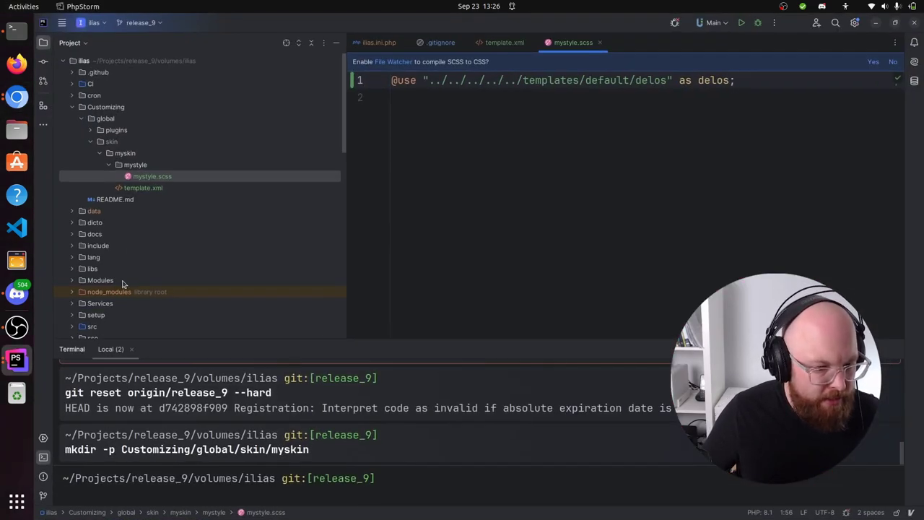
scroll(122, 283, "down", 10)
scroll(122, 284, "up", 3)
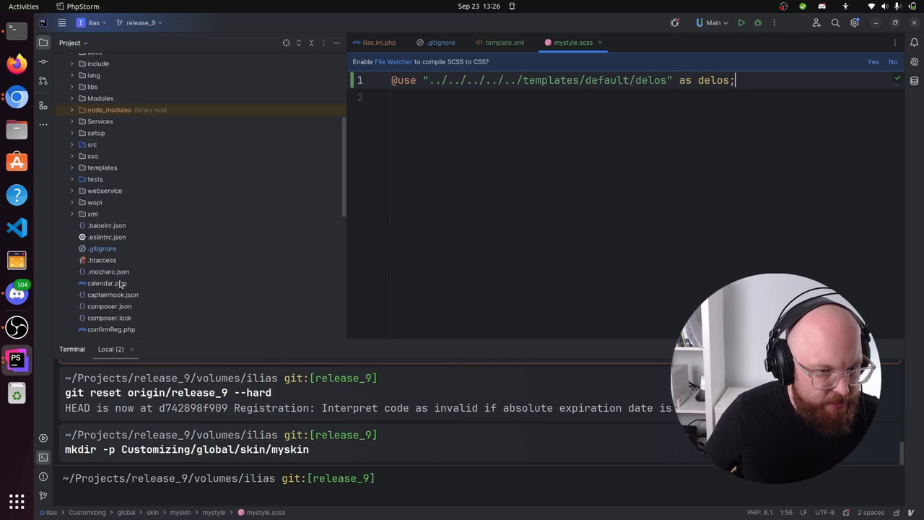
left_click(73, 174)
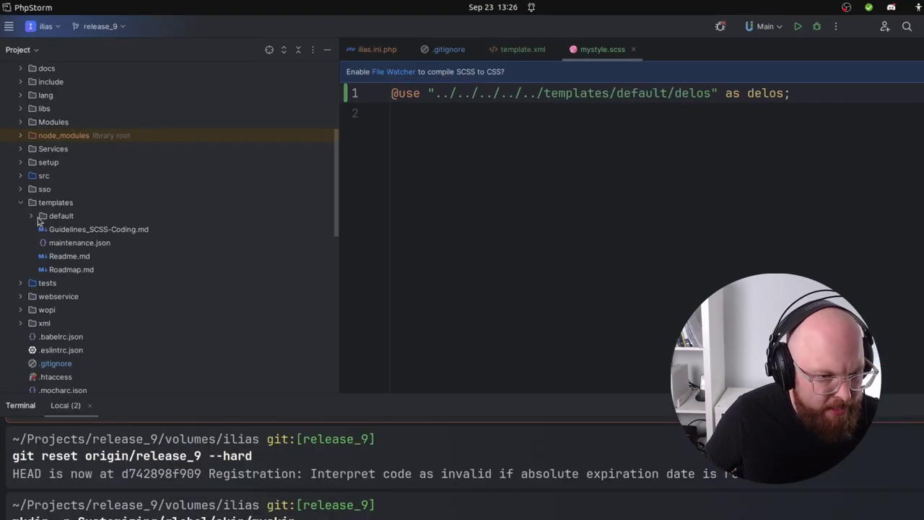
left_click(31, 218)
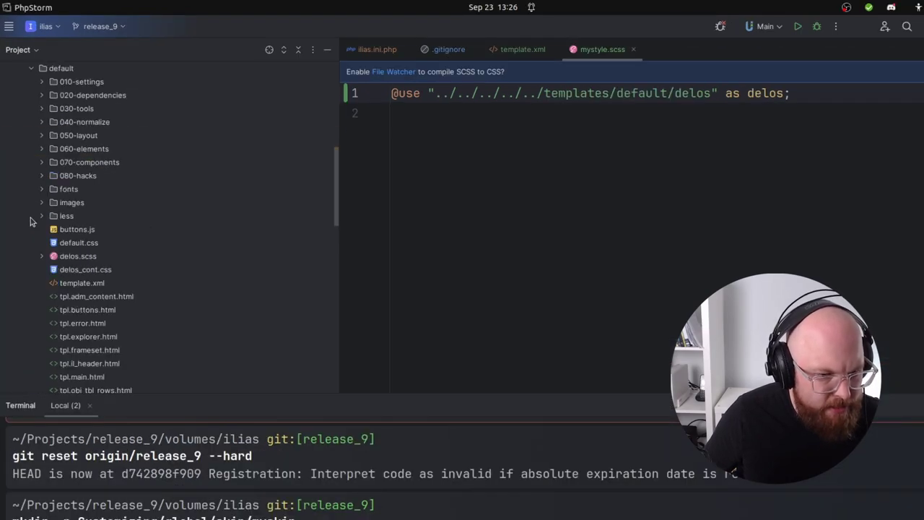
left_click(42, 82)
double_click(125, 150)
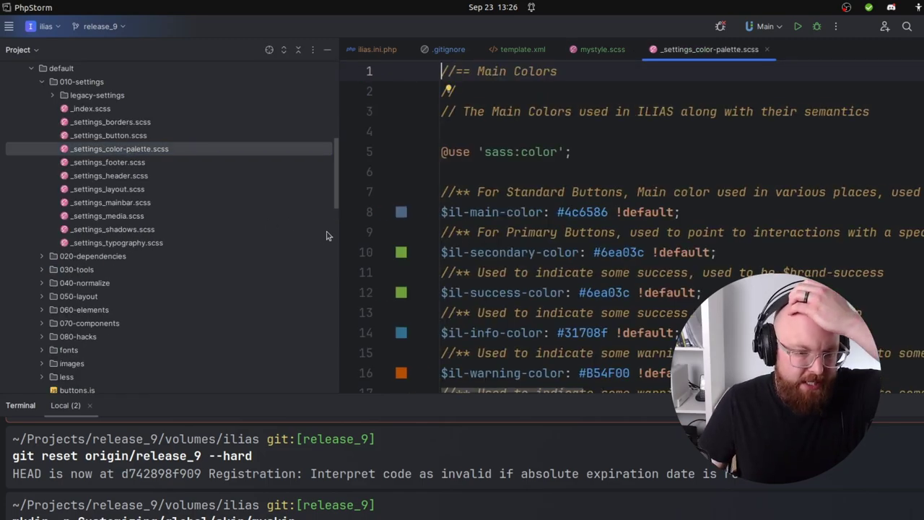
Review $il-main-color, its #4c6586 value and !default flag, then scroll through the palette.
left_click_drag(341, 234, 215, 234)
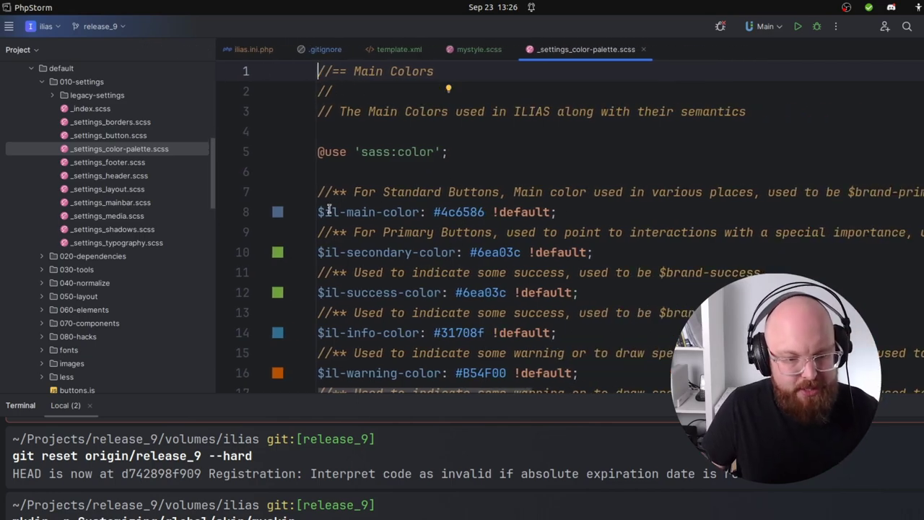
left_click_drag(318, 212, 420, 212)
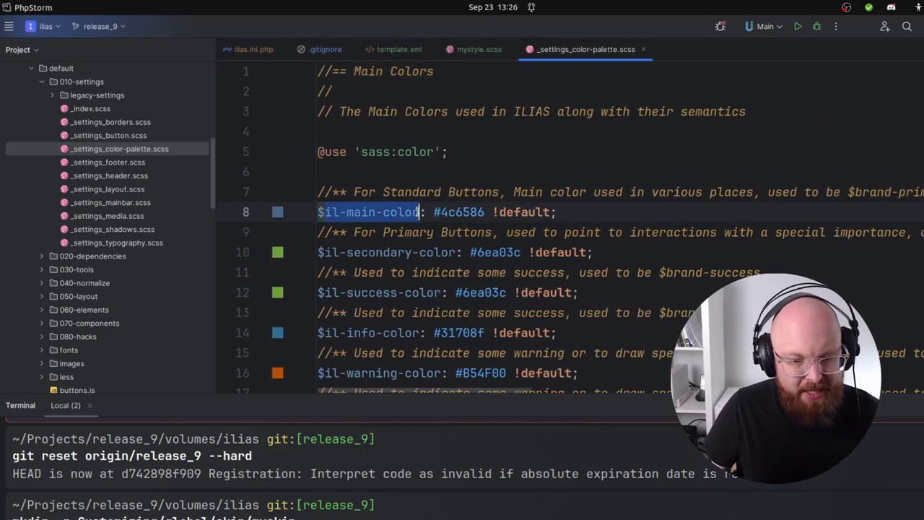
left_click(521, 212)
left_click_drag(491, 211, 552, 211)
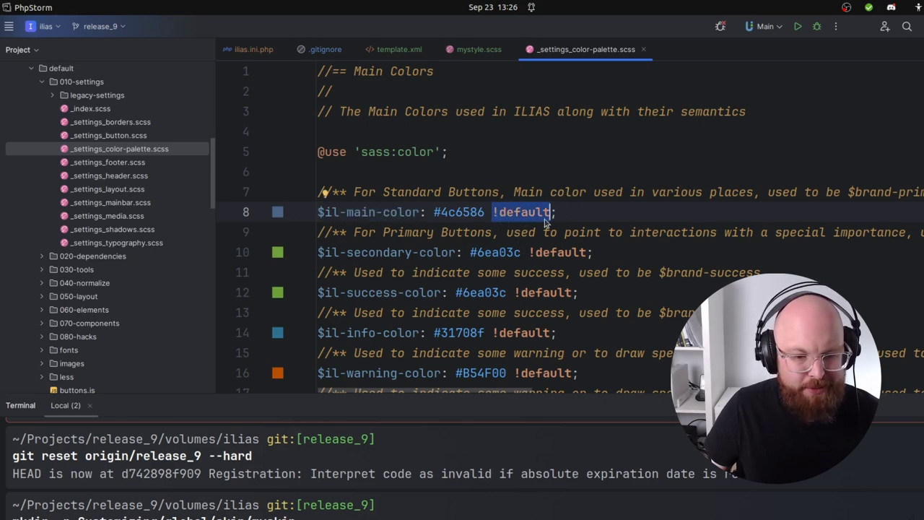
left_click(460, 212)
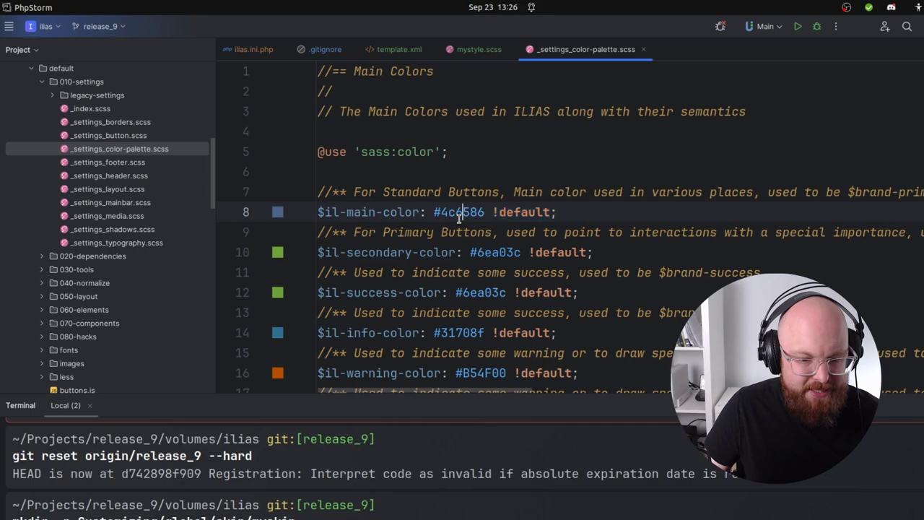
double_click(395, 212)
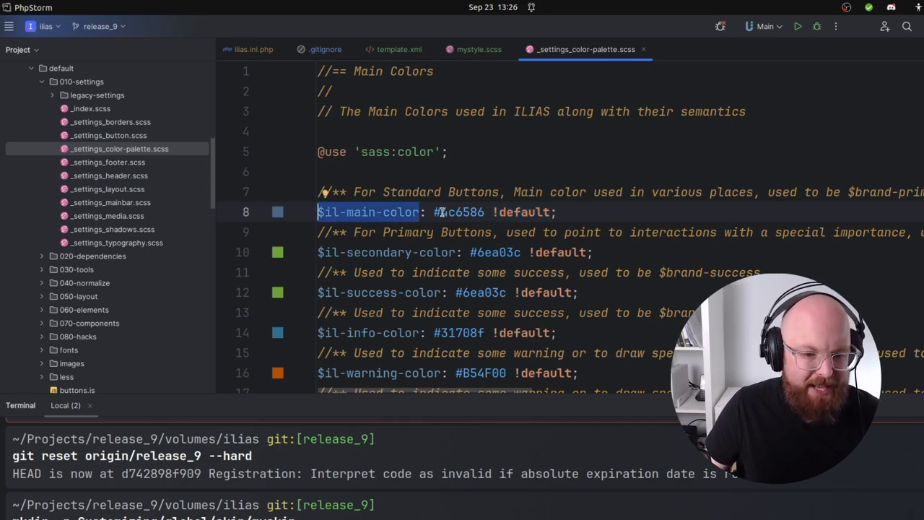
left_click_drag(434, 212, 485, 213)
left_click(484, 216)
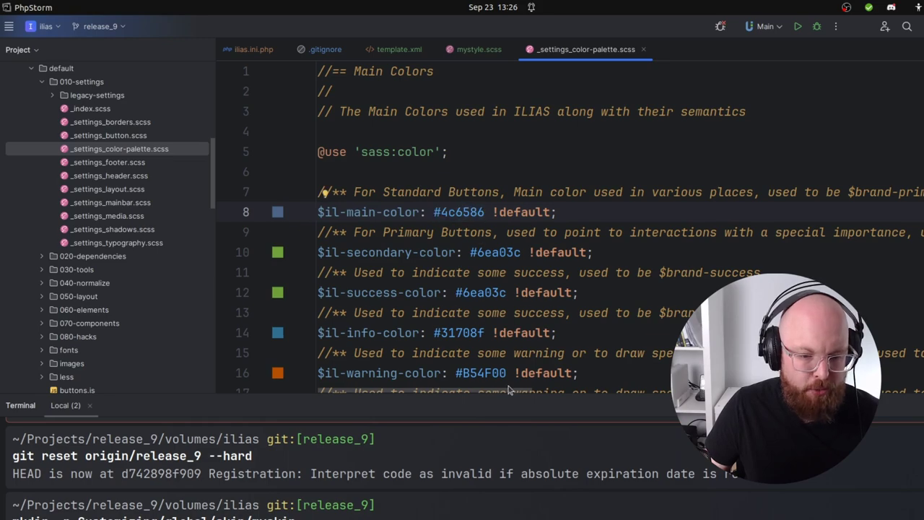
scroll(488, 290, "down", 8)
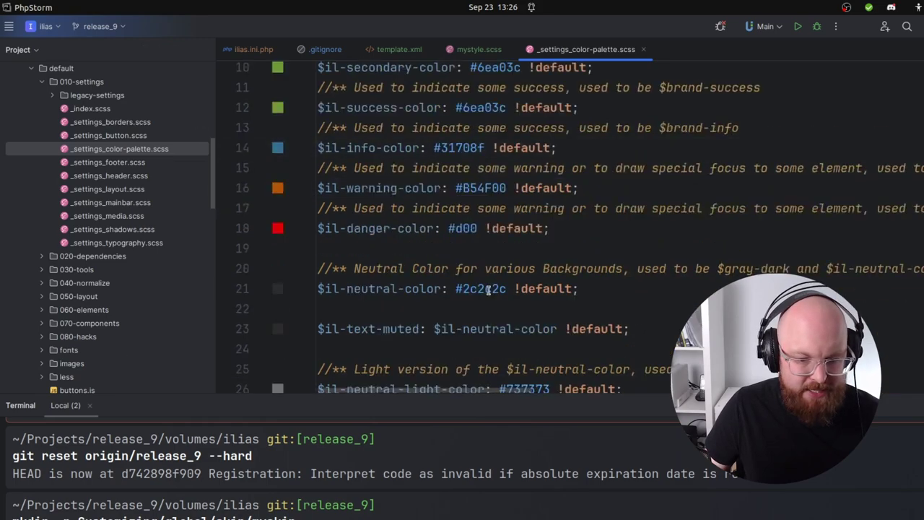
scroll(488, 290, "down", 4)
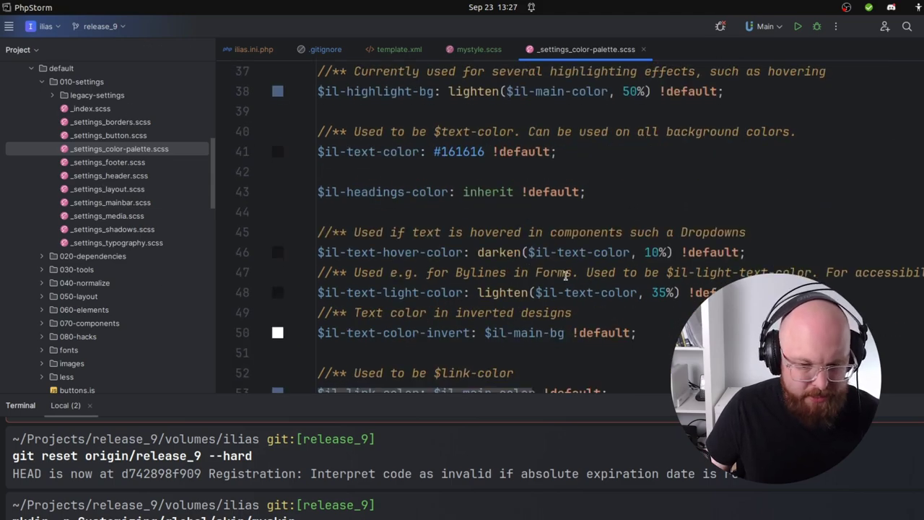
scroll(565, 278, "down", 4)
scroll(566, 310, "up", 16)
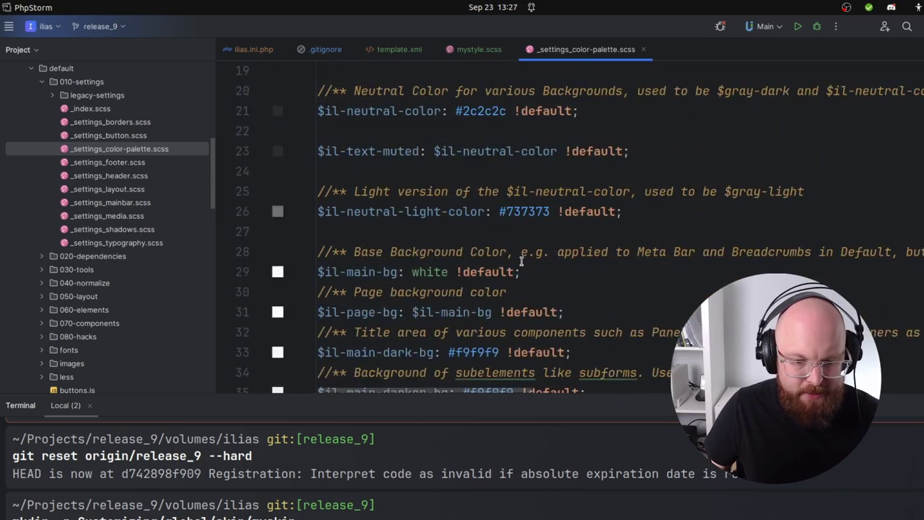
Copy the with() code example from the presentation slide.
key("super")
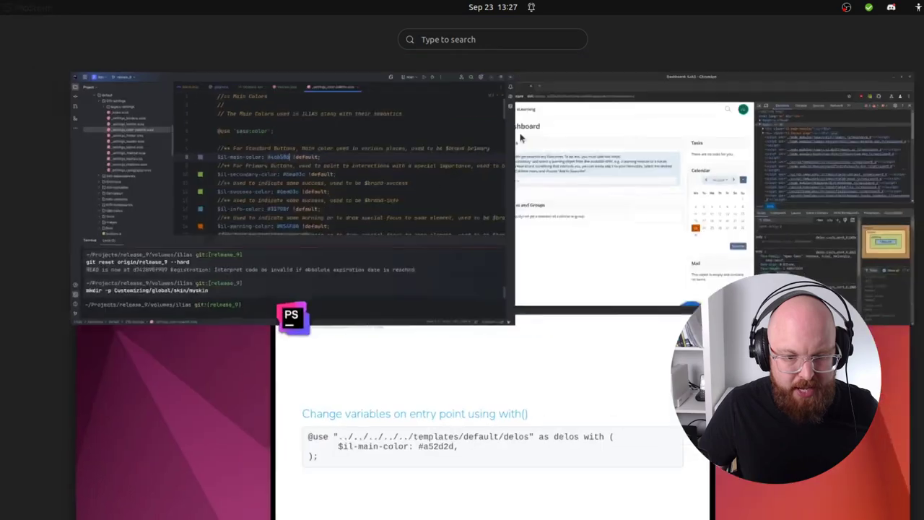
left_click(453, 462)
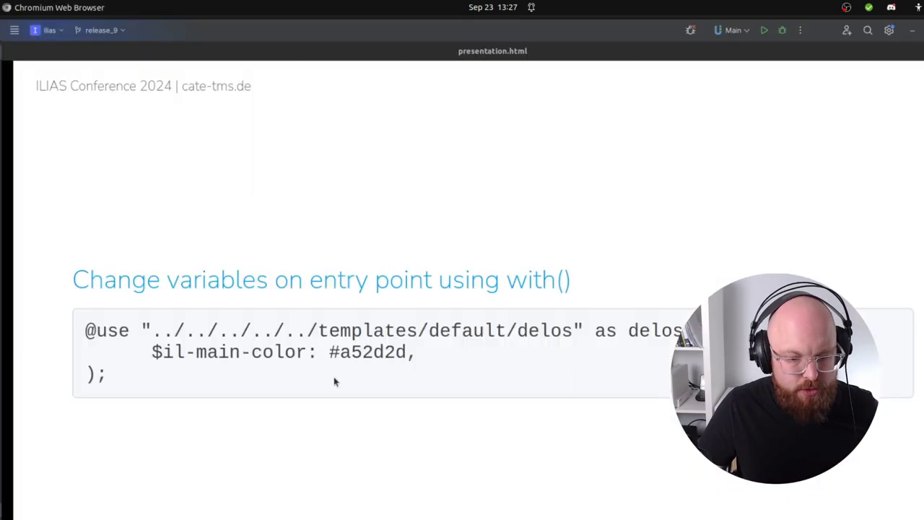
triple_click(58, 343)
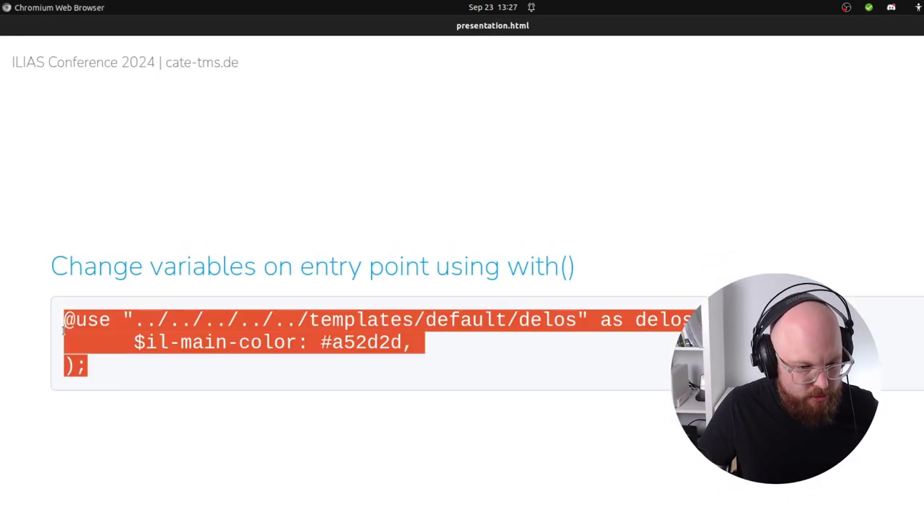
right_click(112, 321)
left_click(141, 330)
key("super")
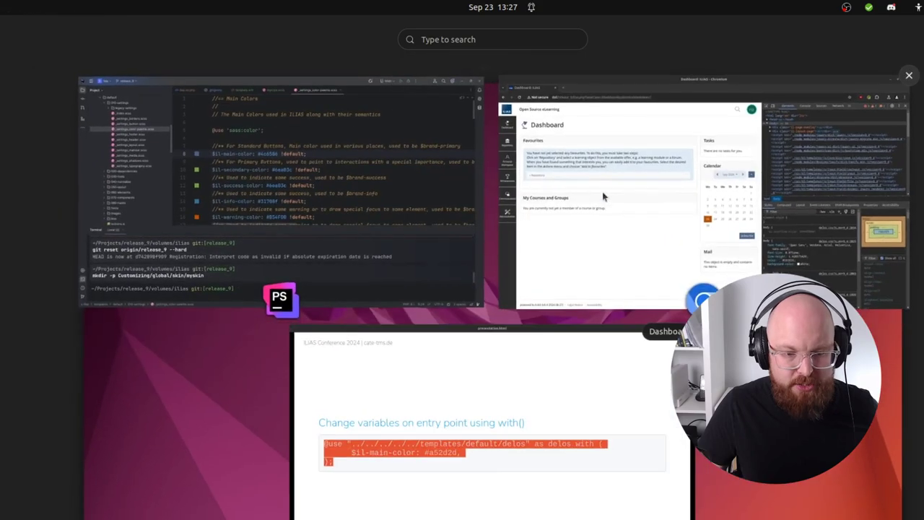
left_click(421, 221)
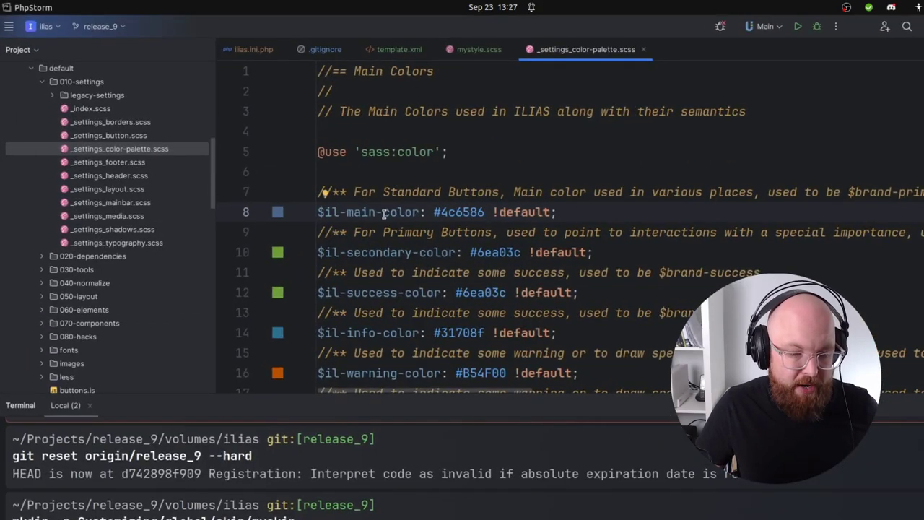
key("super")
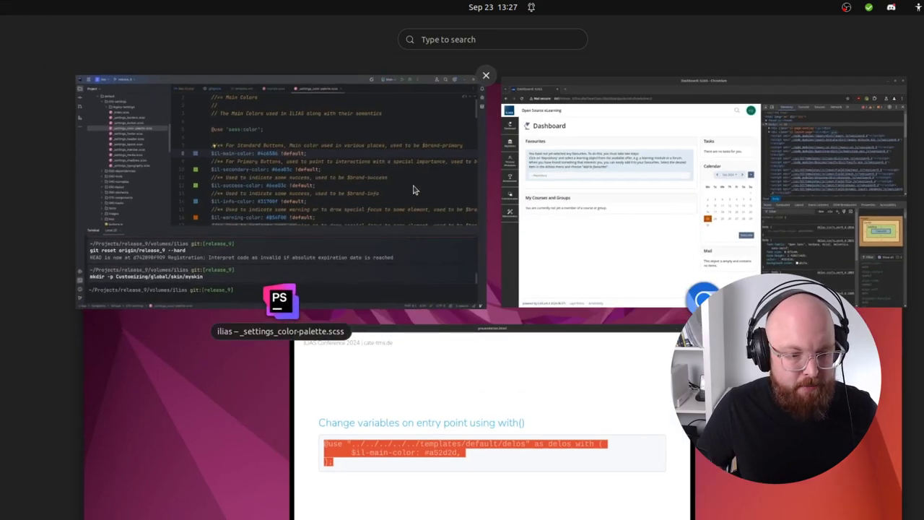
left_click(414, 190)
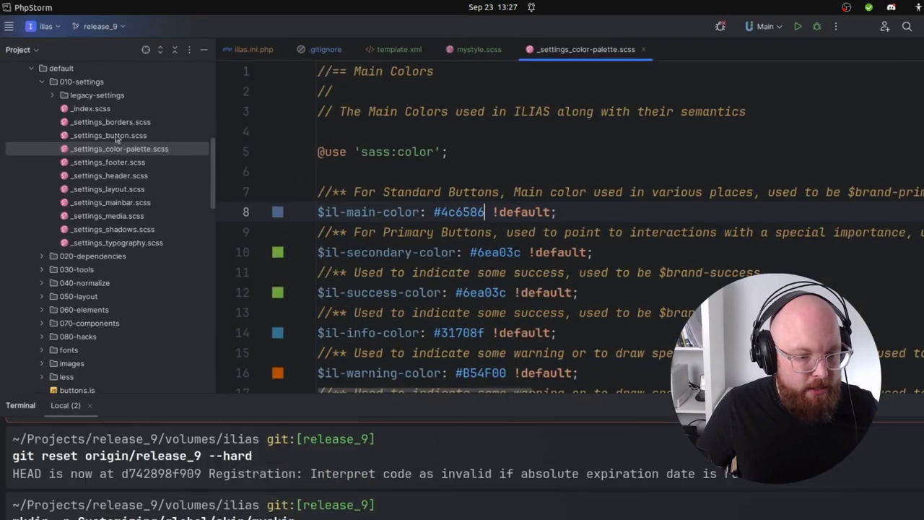
left_click(483, 52)
key("ctrl+a")
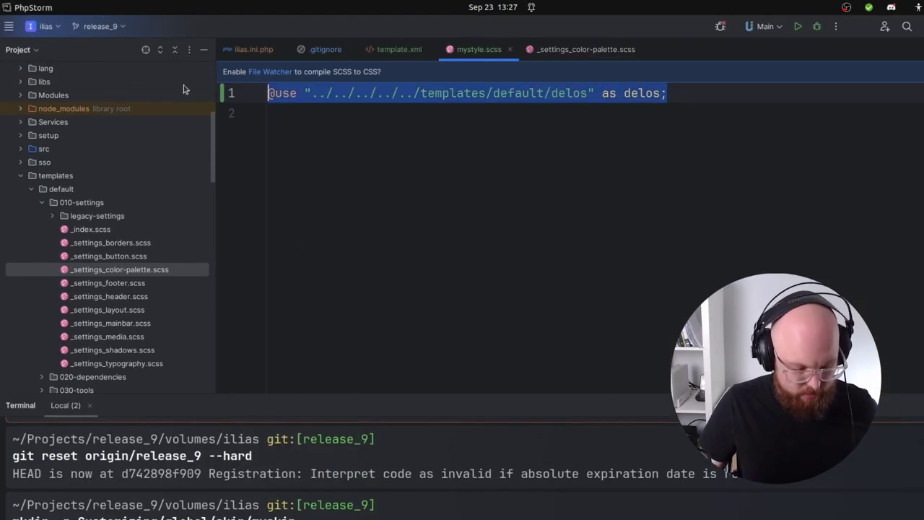
key("ctrl+v")
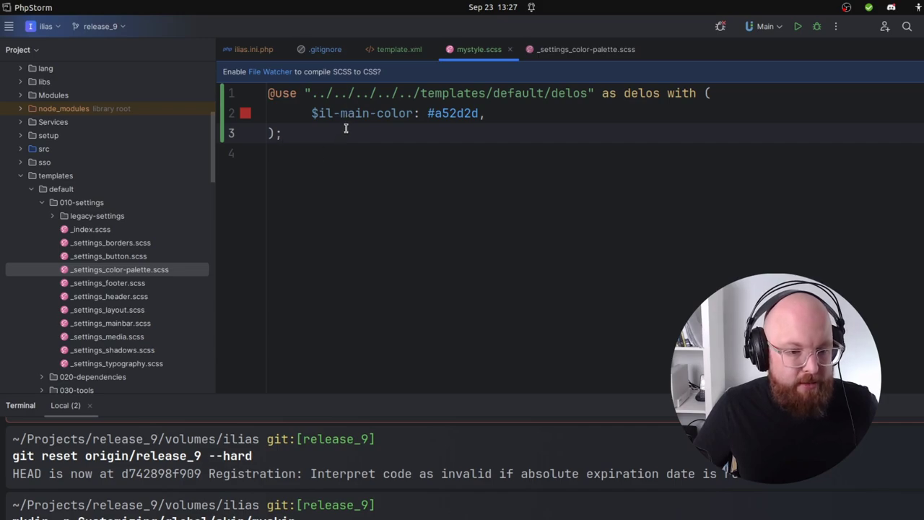
key("super")
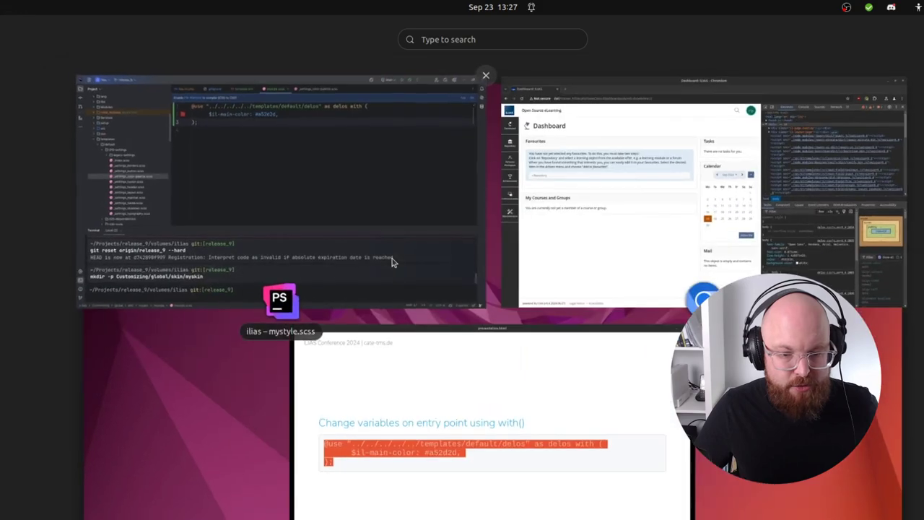
Copy the cd command from the Compile slide.
left_click(554, 408)
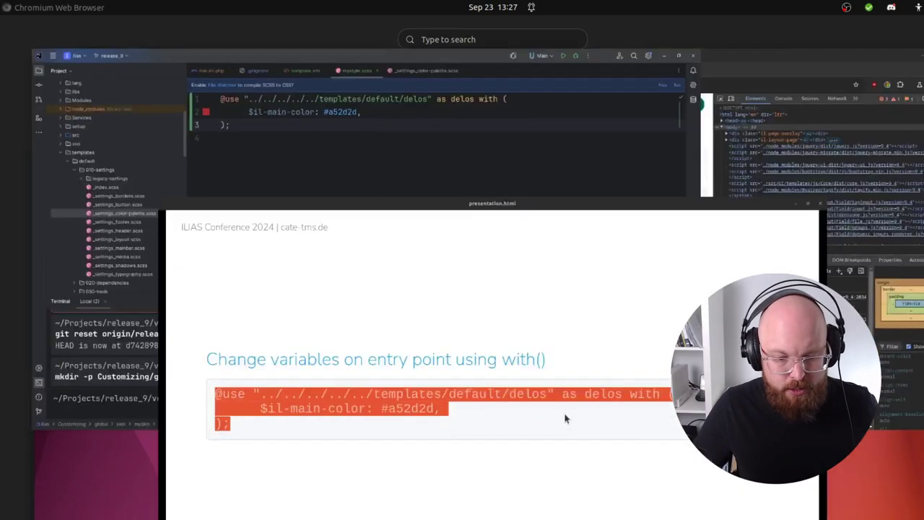
key("Right")
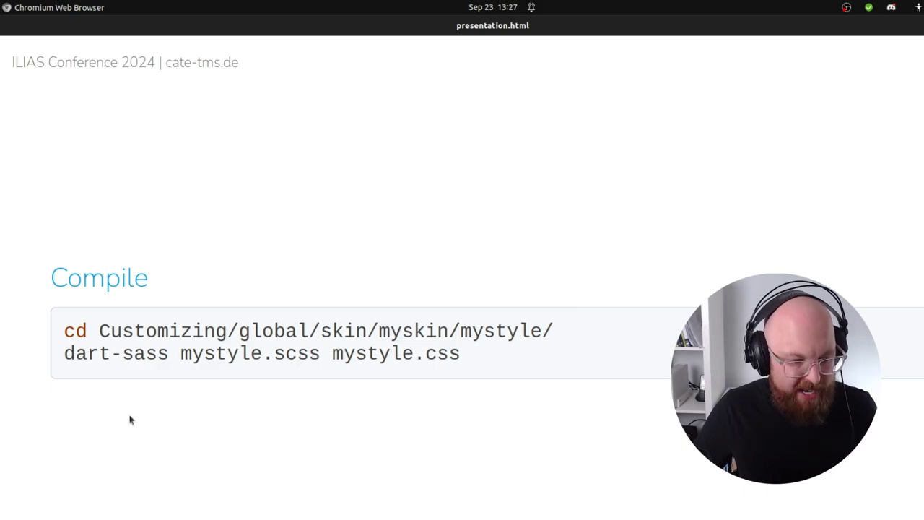
left_click_drag(228, 354, 299, 355)
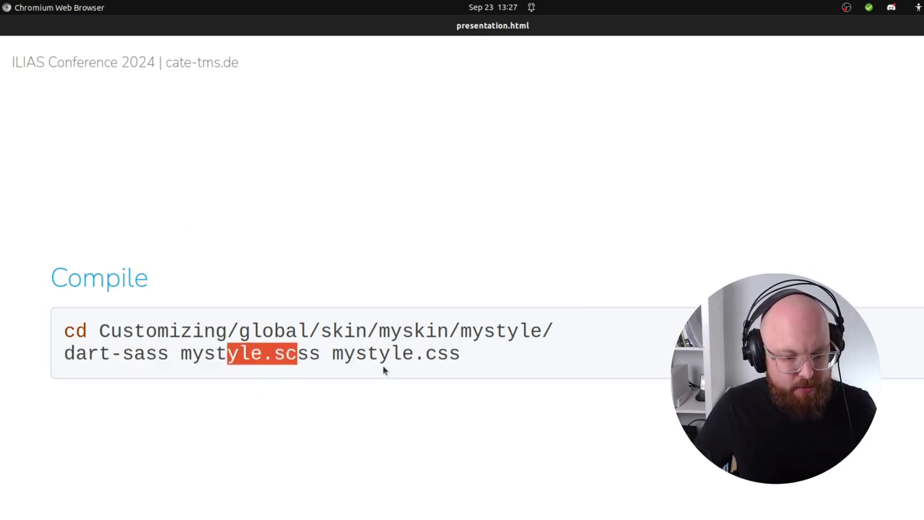
left_click(383, 369)
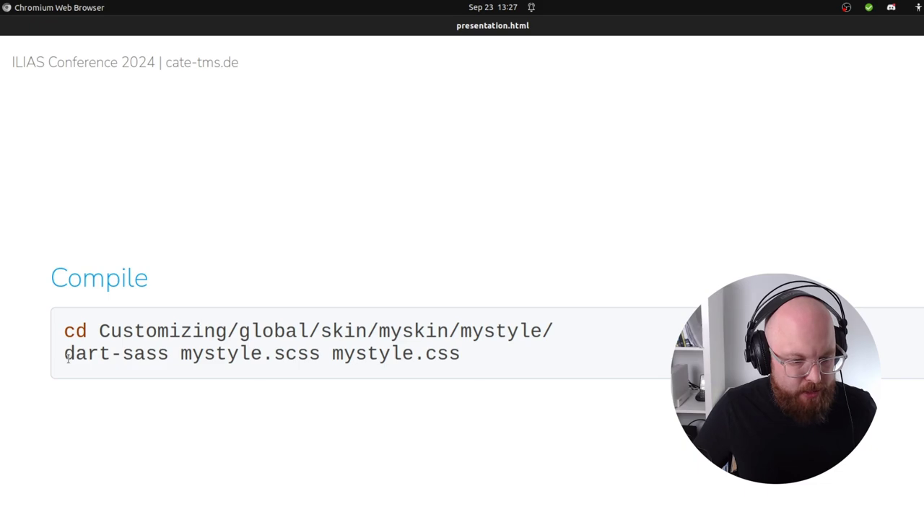
left_click_drag(67, 357, 169, 353)
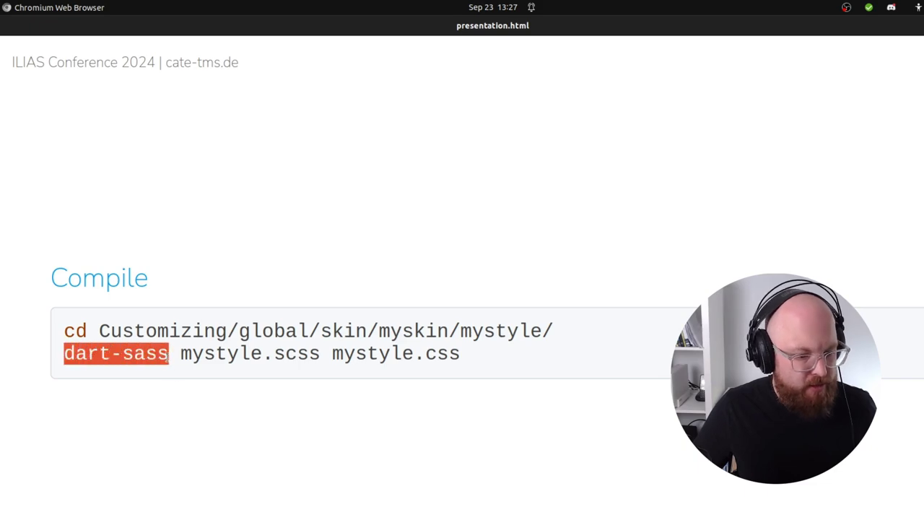
triple_click(556, 330)
left_click_drag(65, 330, 553, 331)
right_click(527, 330)
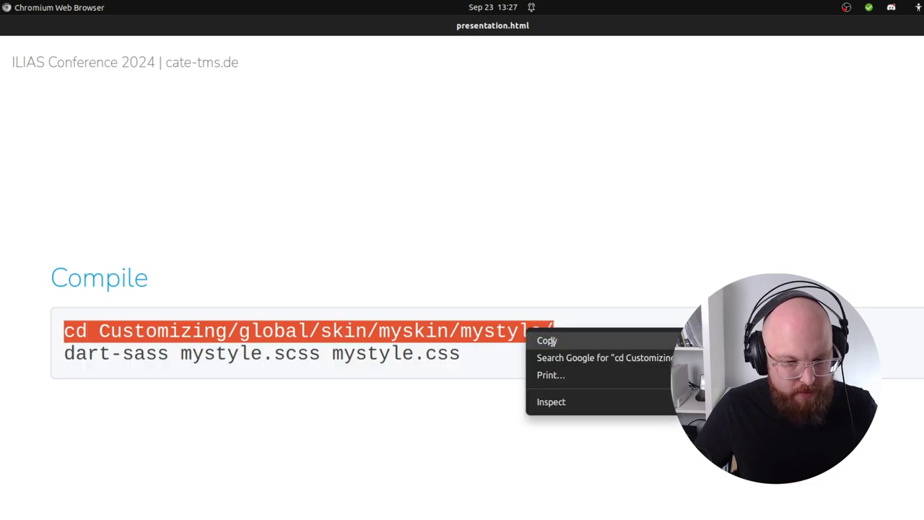
left_click(546, 340)
In PhpStorm's terminal, run the cd command, then dart-sass mystyle.scss mystyle.css.
key("super")
left_click(204, 256)
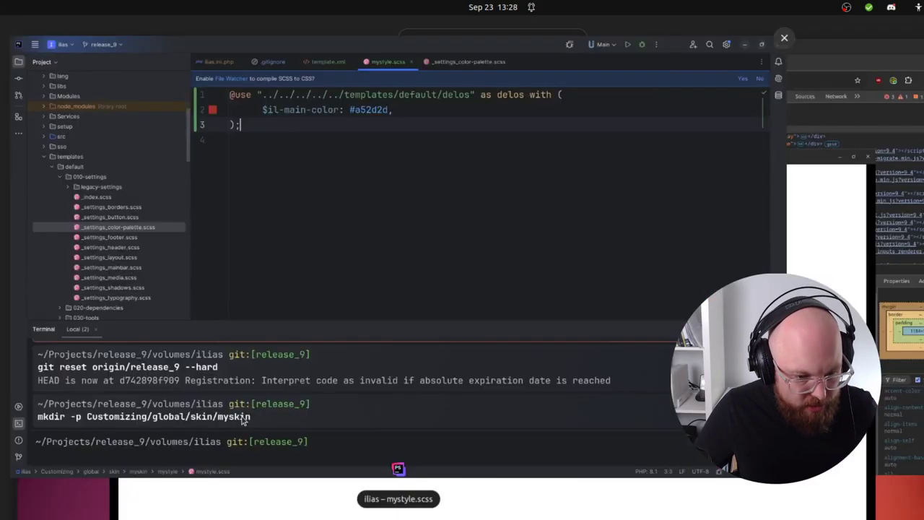
key("ctrl+shift+v")
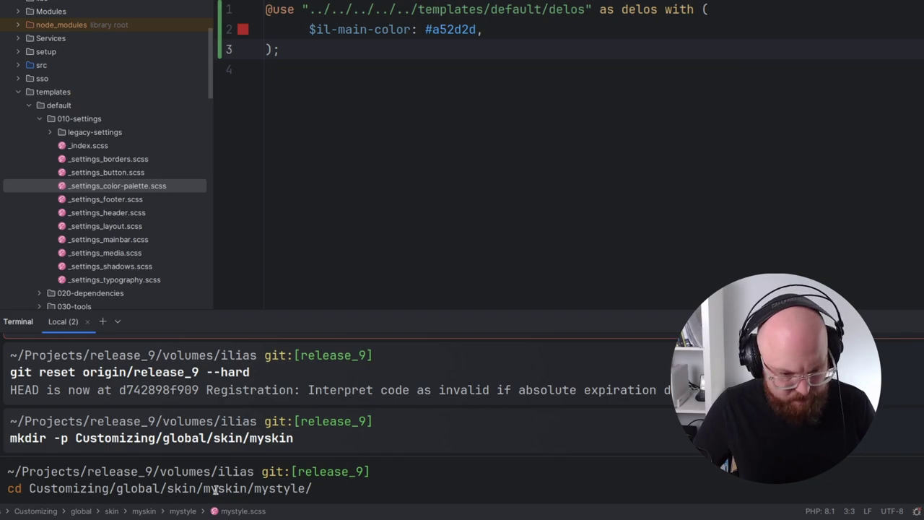
key("Return")
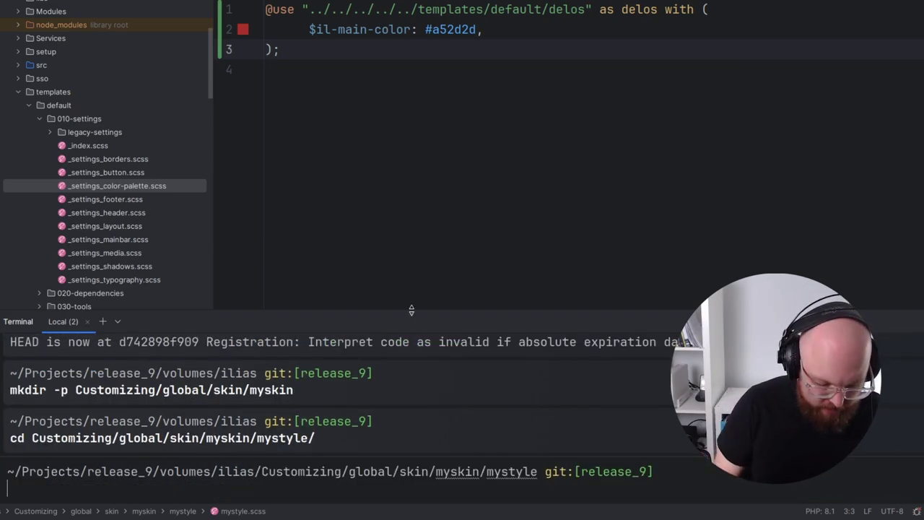
type("dart-sa")
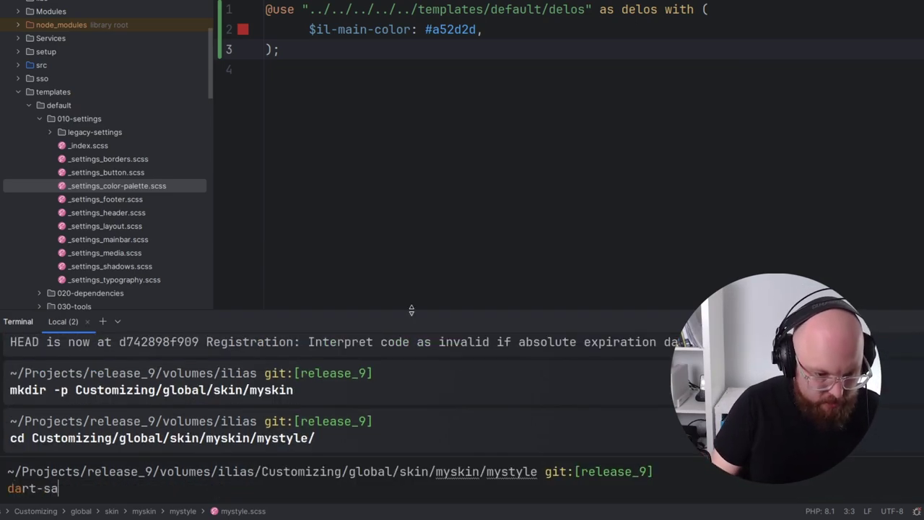
type("ss")
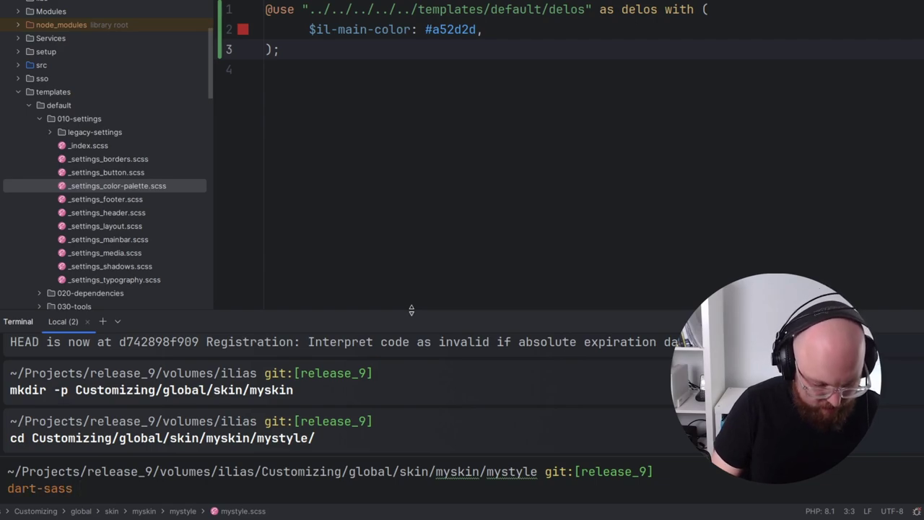
type(" mysty")
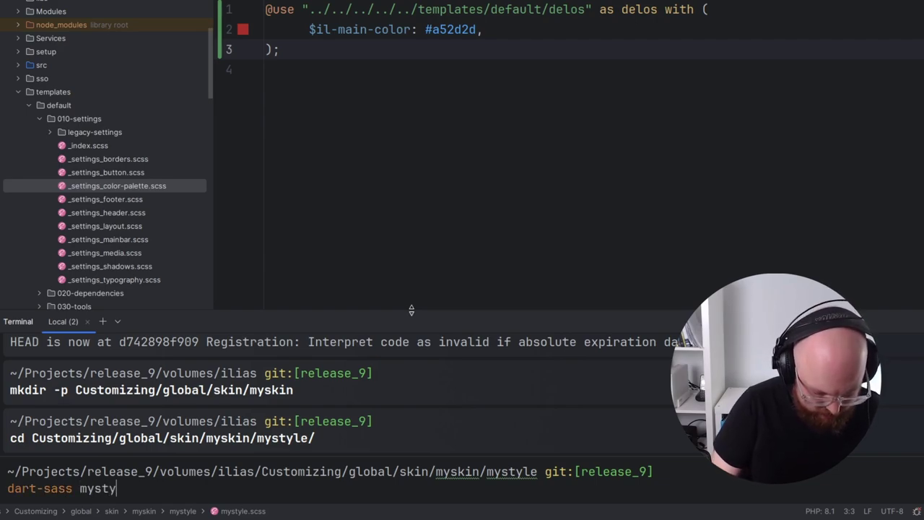
type("le.scss")
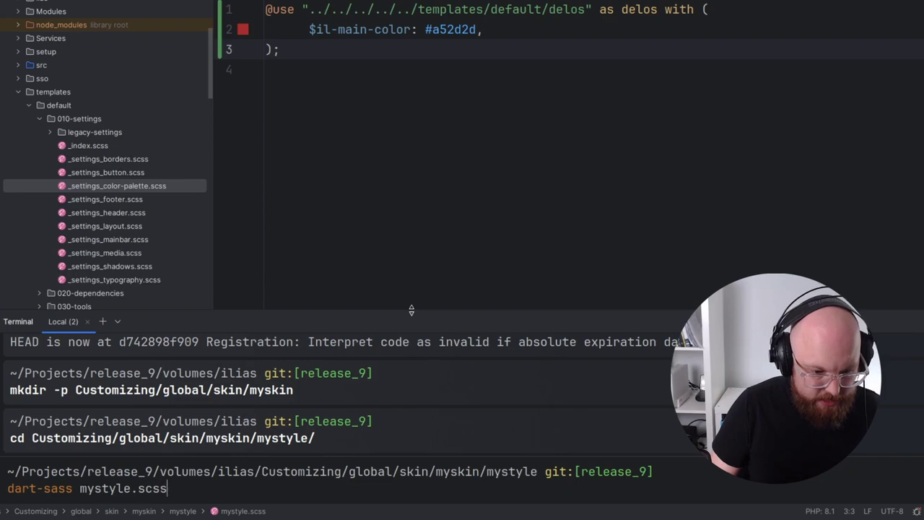
type(" mystyle")
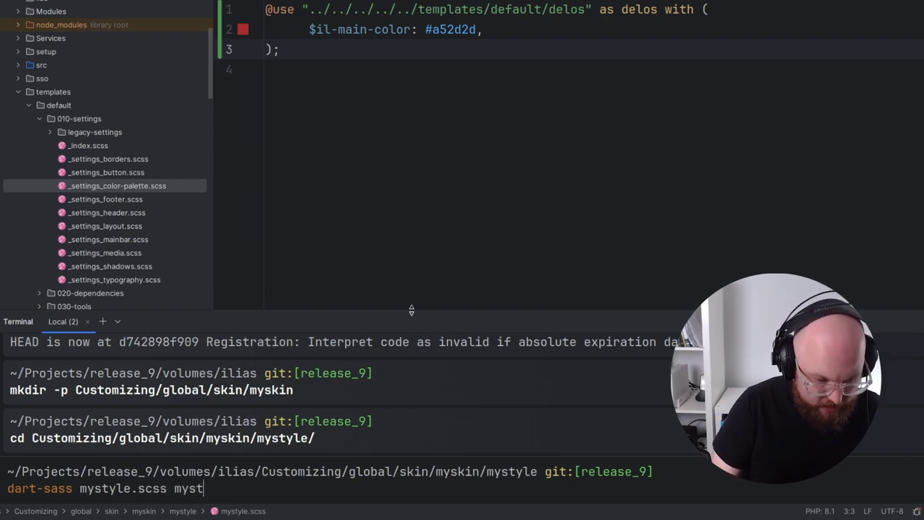
type(".c")
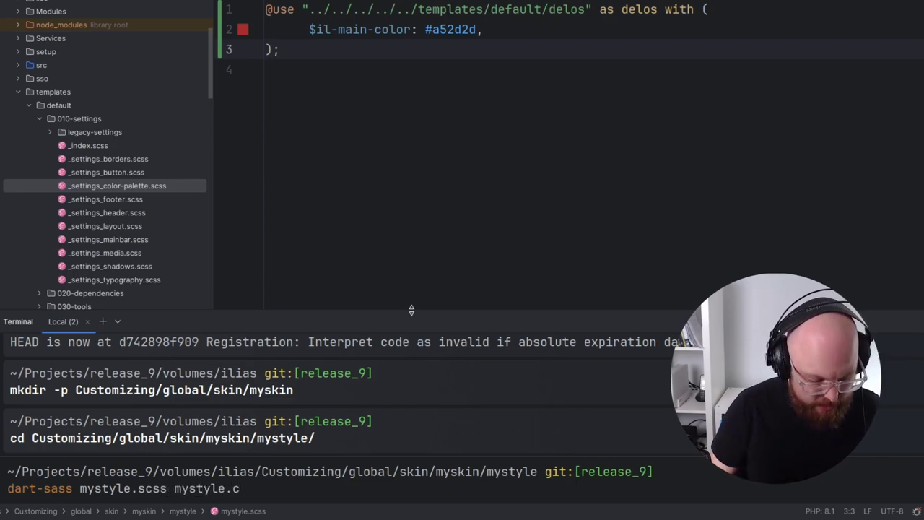
type("ss")
key("Return")
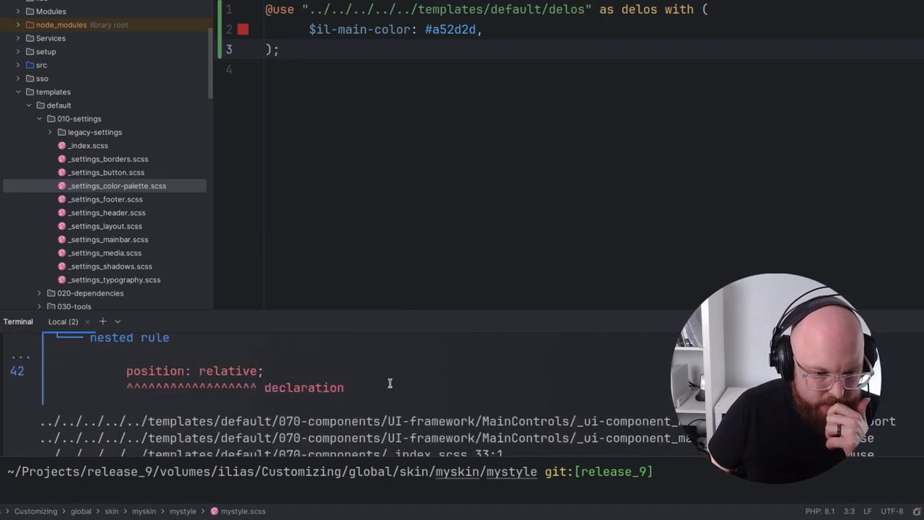
Scroll through the compile warnings and shrink the terminal panel.
scroll(389, 382, "down", 5)
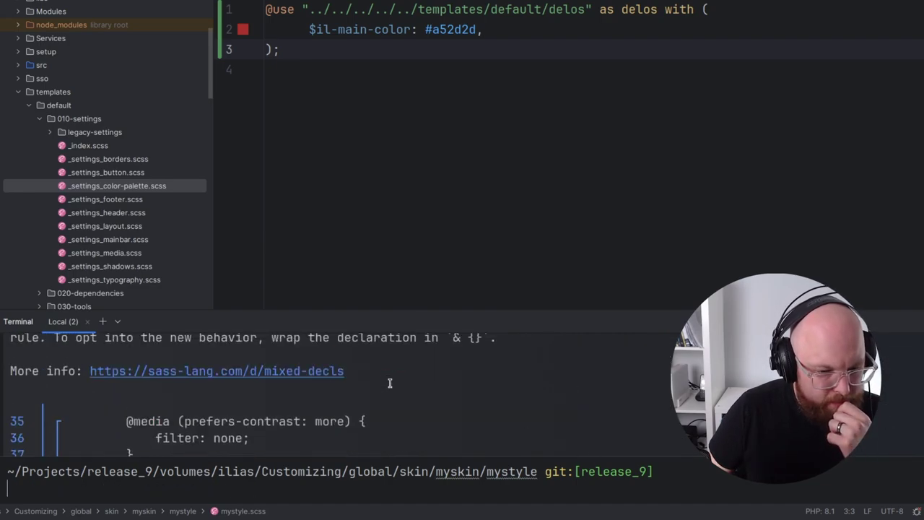
scroll(390, 382, "down", 3)
left_click_drag(425, 313, 423, 150)
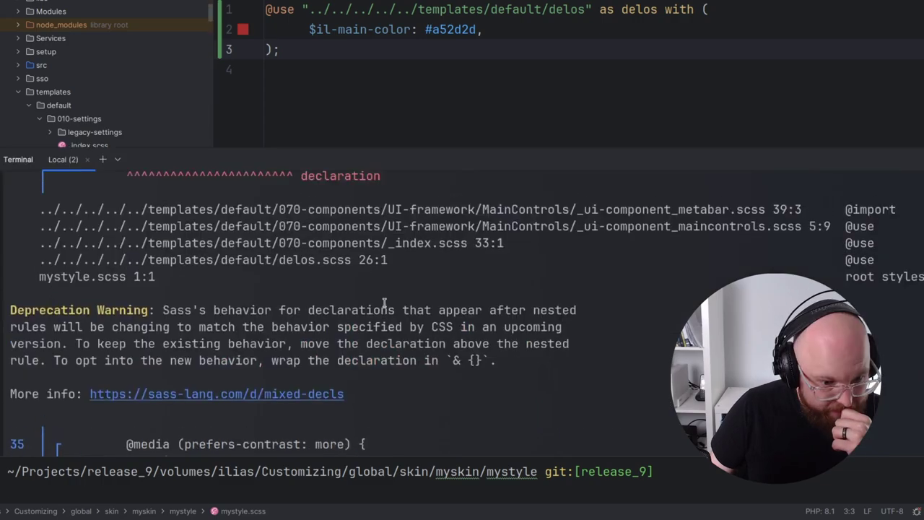
scroll(384, 302, "down", 3)
scroll(384, 302, "up", 5)
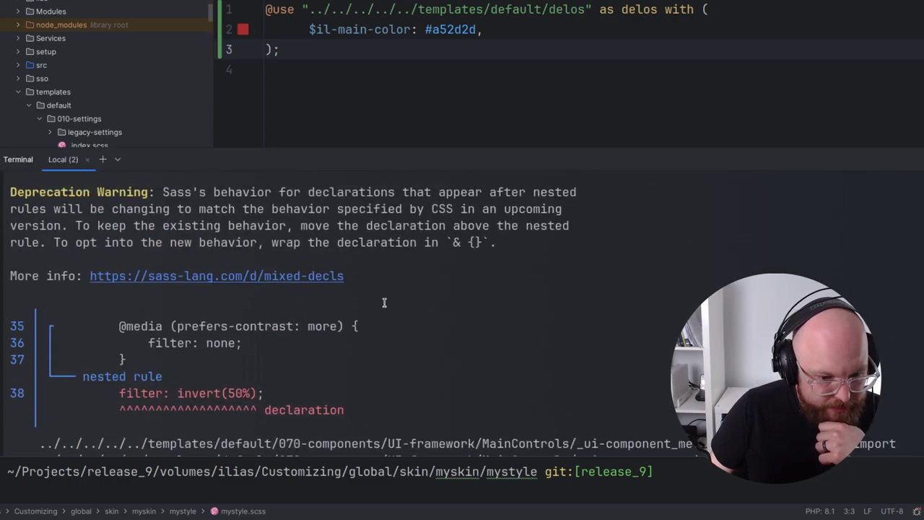
scroll(155, 223, "up", 3)
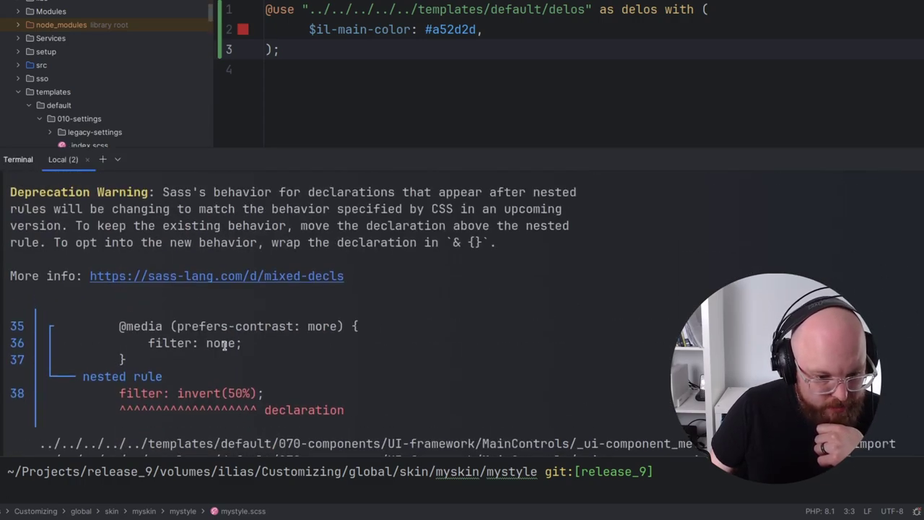
scroll(181, 262, "up", 10)
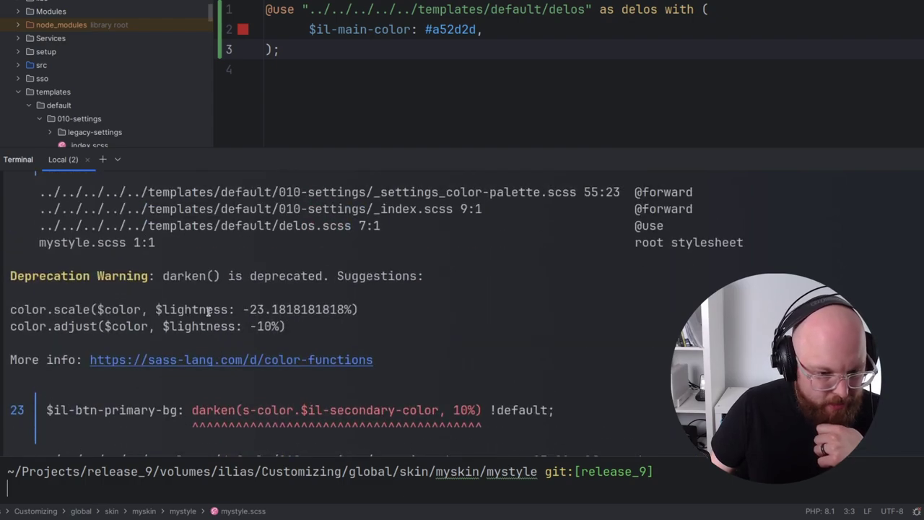
scroll(209, 310, "down", 15)
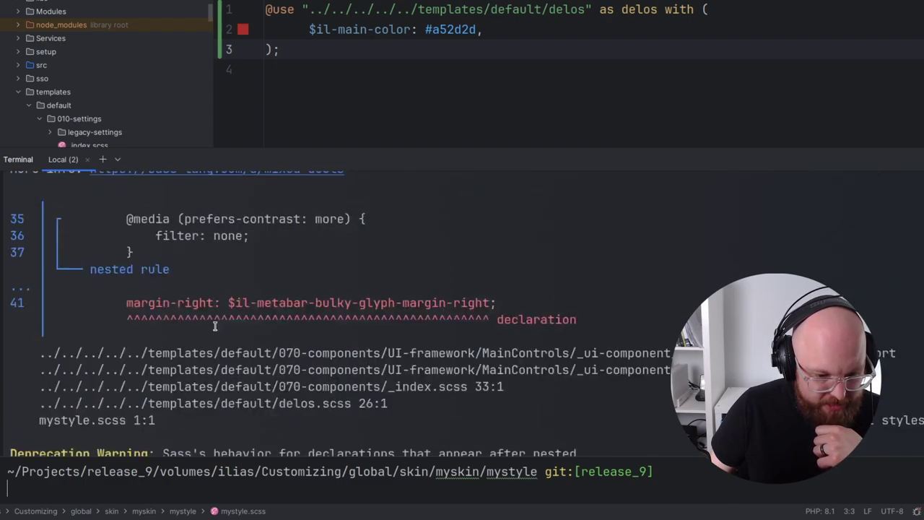
scroll(215, 326, "down", 10)
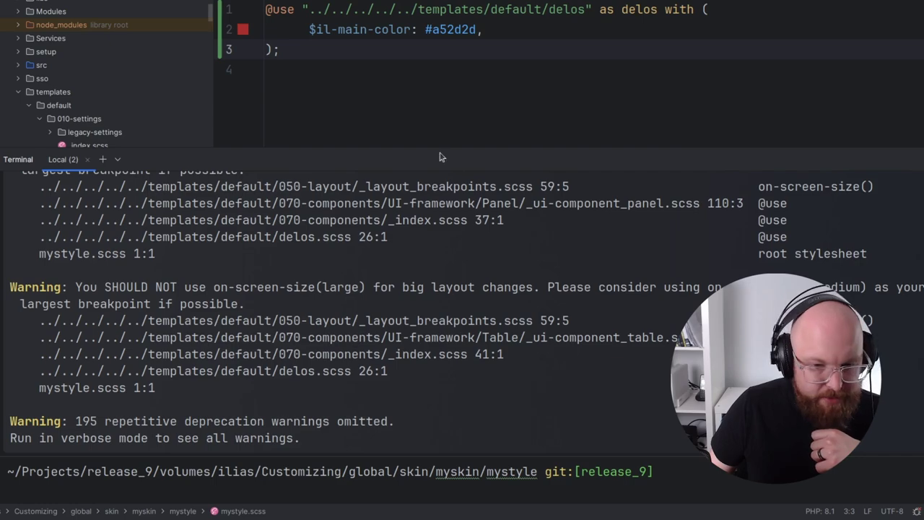
left_click_drag(443, 149, 437, 356)
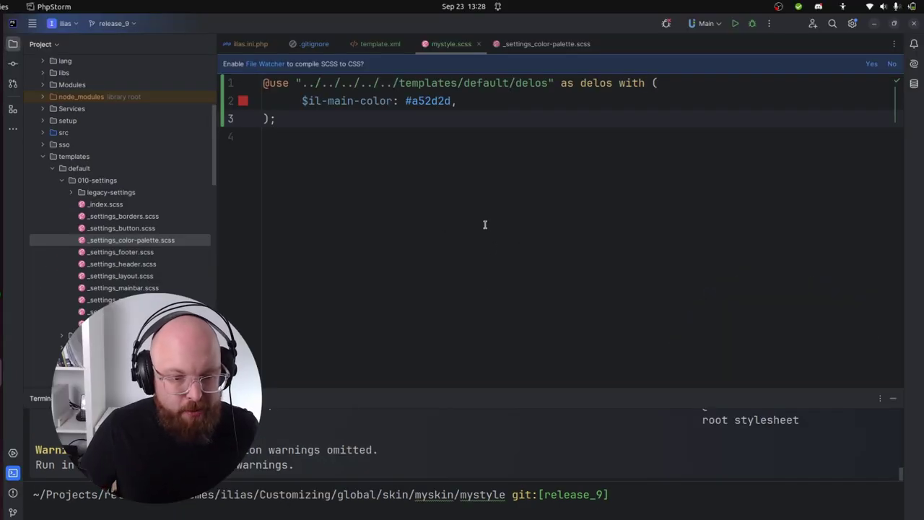
key("super")
Reload ILIAS and go to Administration > Layout and Navigation > Layout and Styles.
left_click(546, 214)
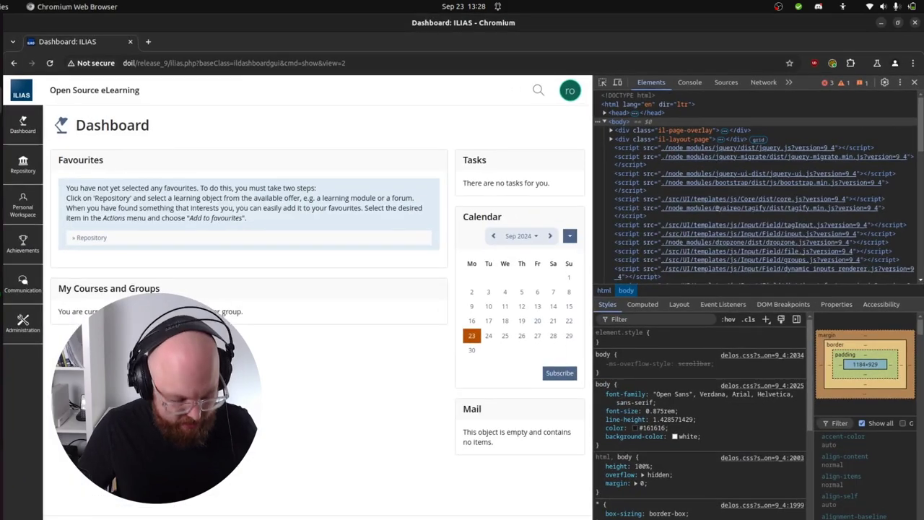
key("ctrl+r")
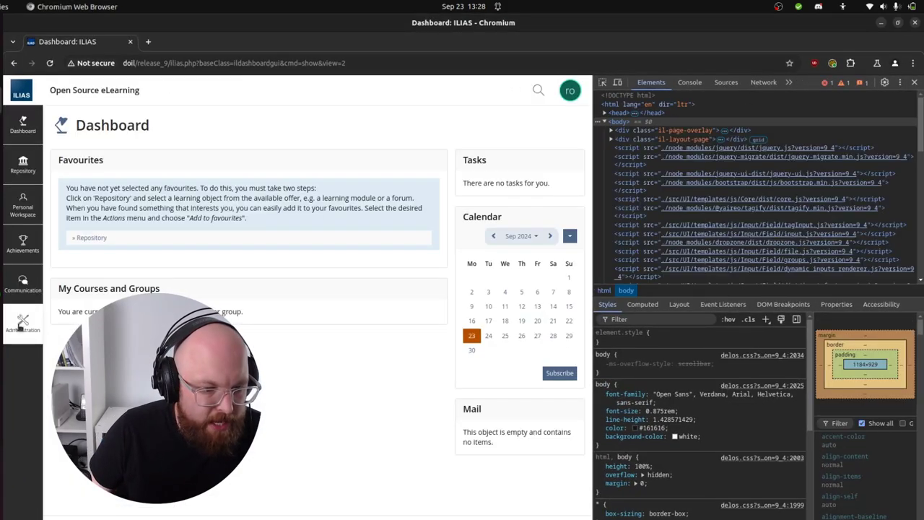
left_click(21, 325)
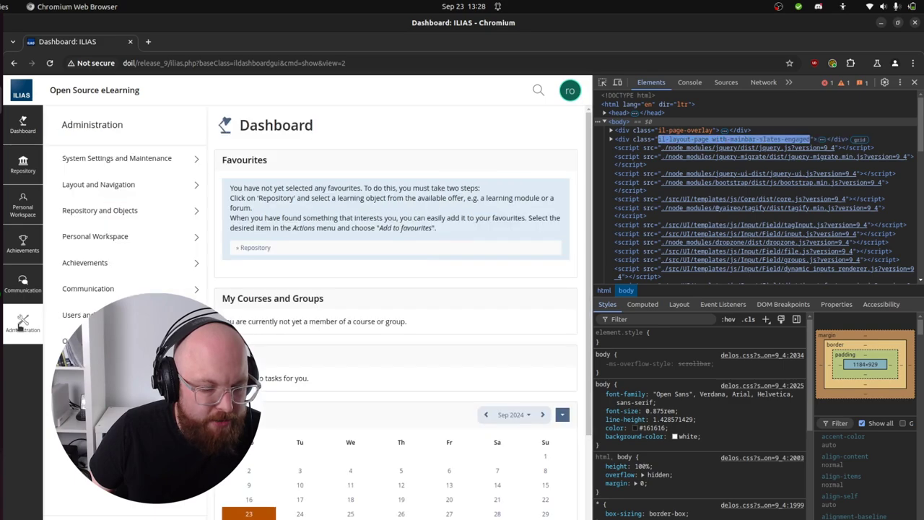
left_click(98, 185)
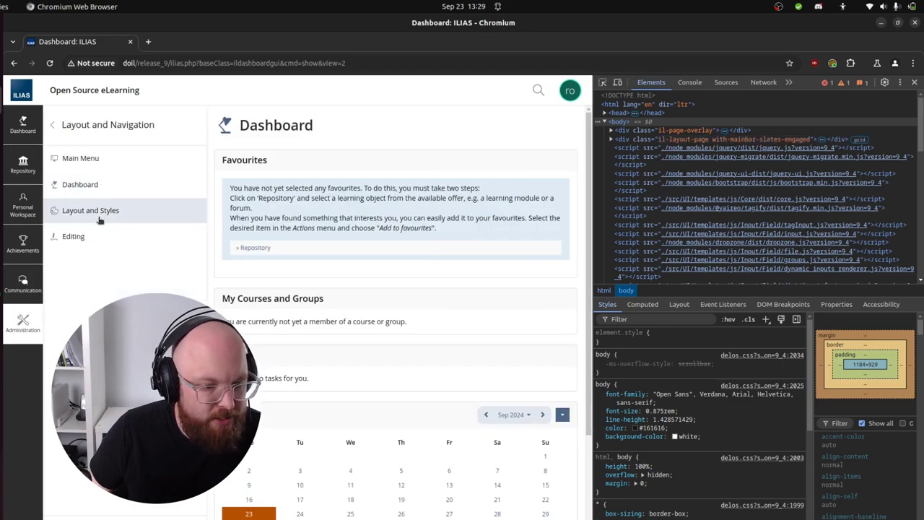
left_click(99, 213)
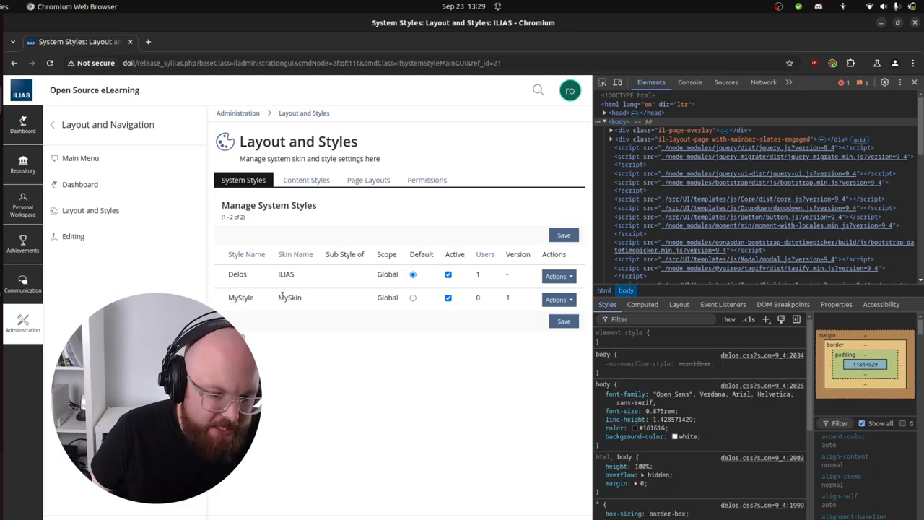
Reassign Delos users to MySkin / MyStyle and save MyStyle as the default style.
left_click_drag(279, 298, 305, 298)
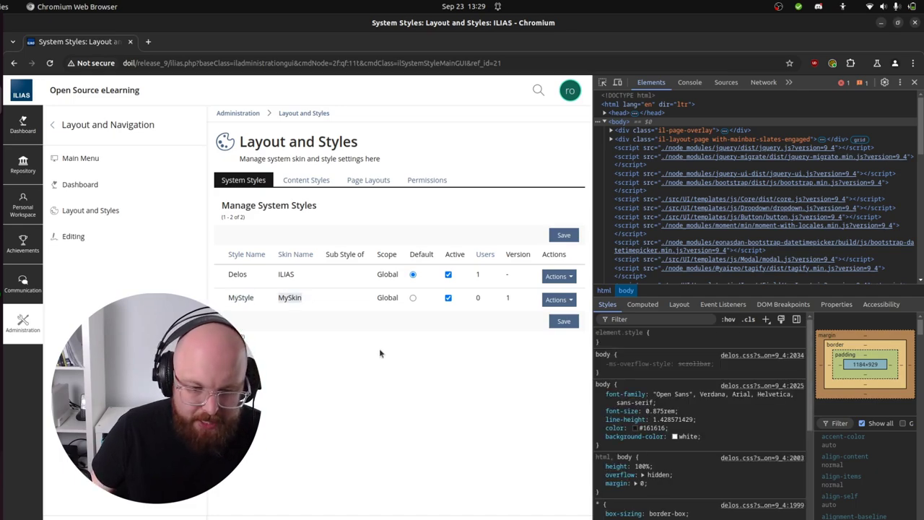
left_click(409, 351)
left_click(412, 298)
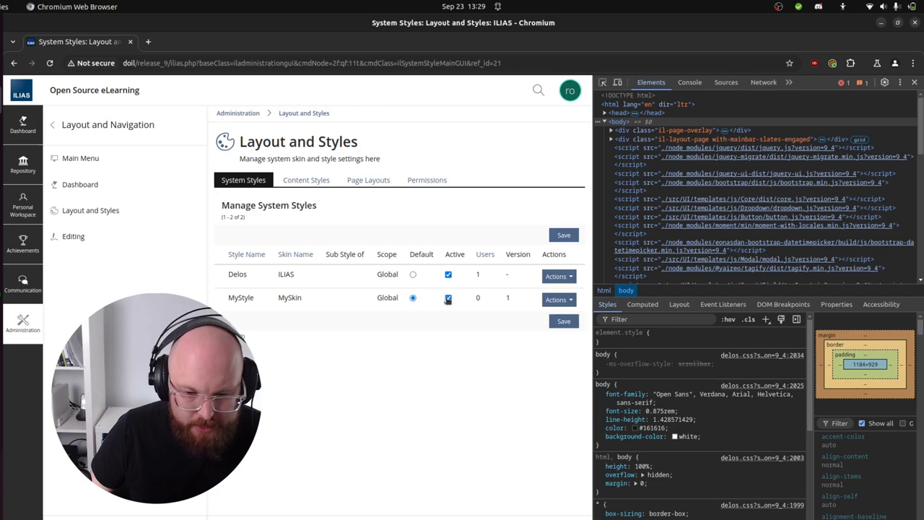
left_click(559, 300)
left_click(560, 300)
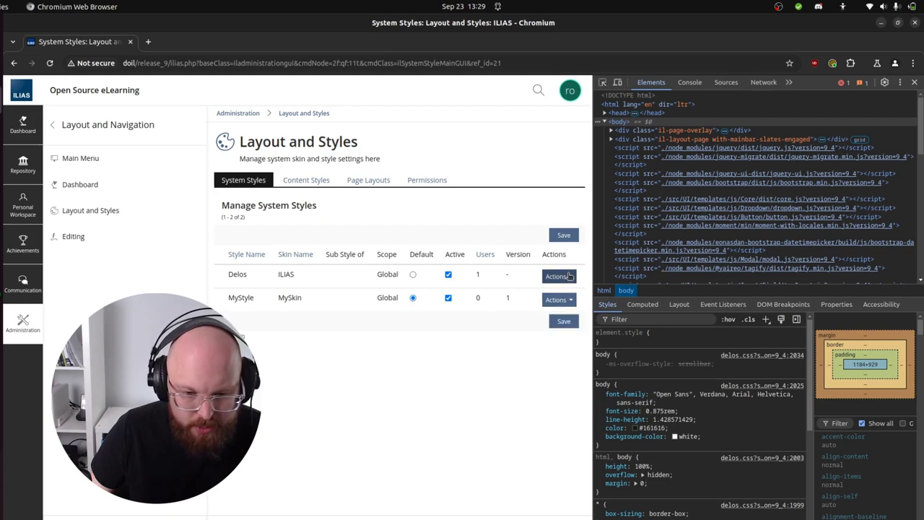
left_click(570, 277)
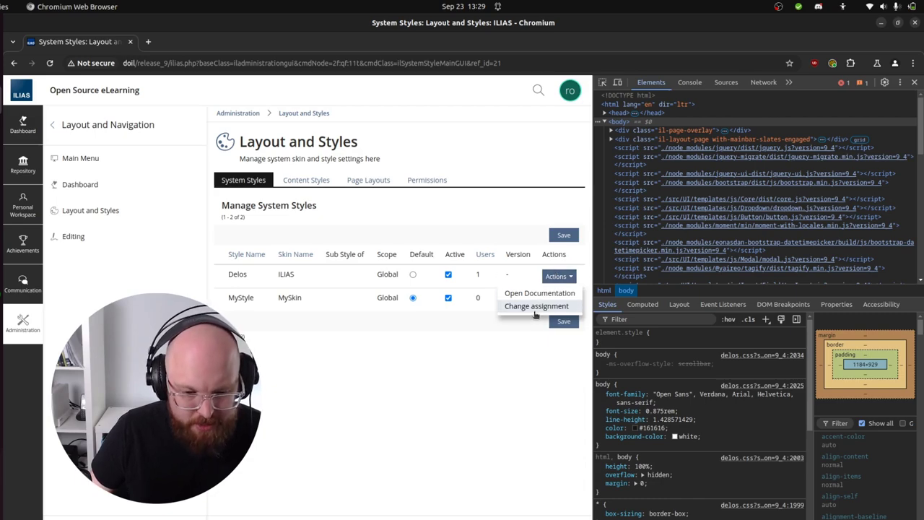
left_click(534, 306)
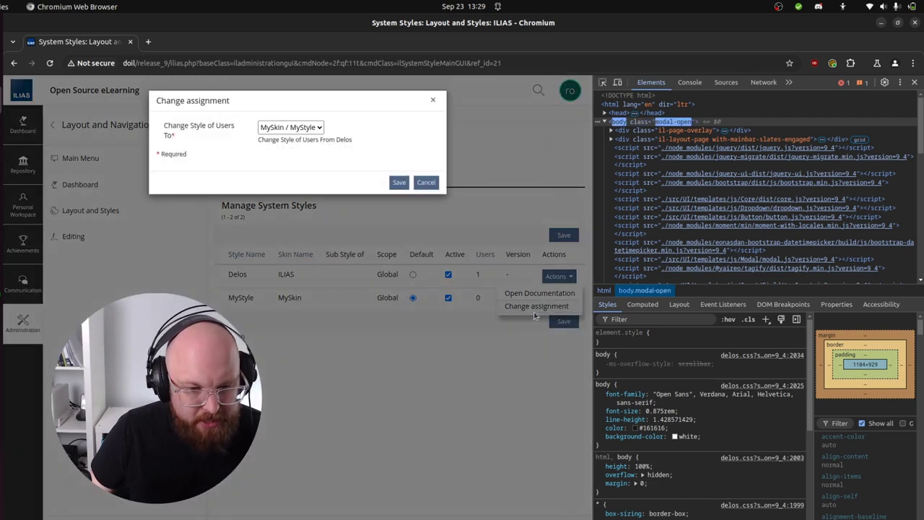
left_click(285, 130)
left_click(288, 142)
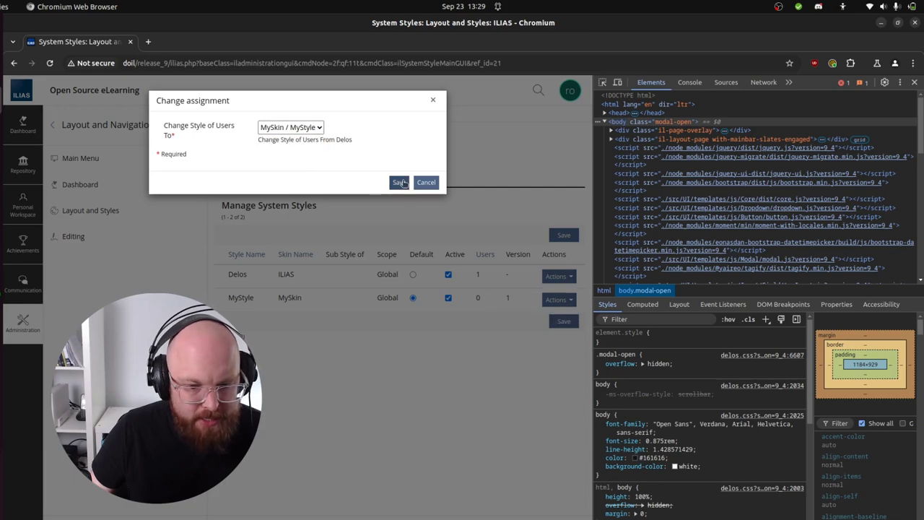
left_click(401, 183)
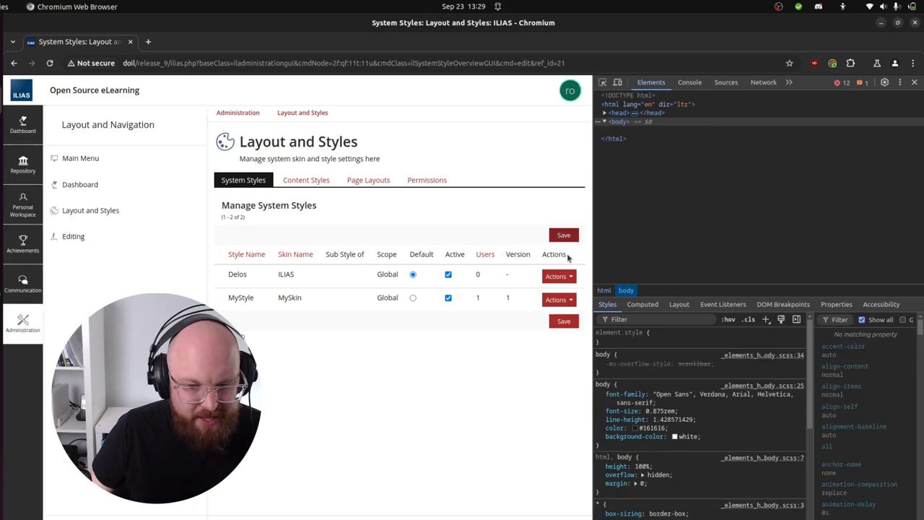
left_click(412, 297)
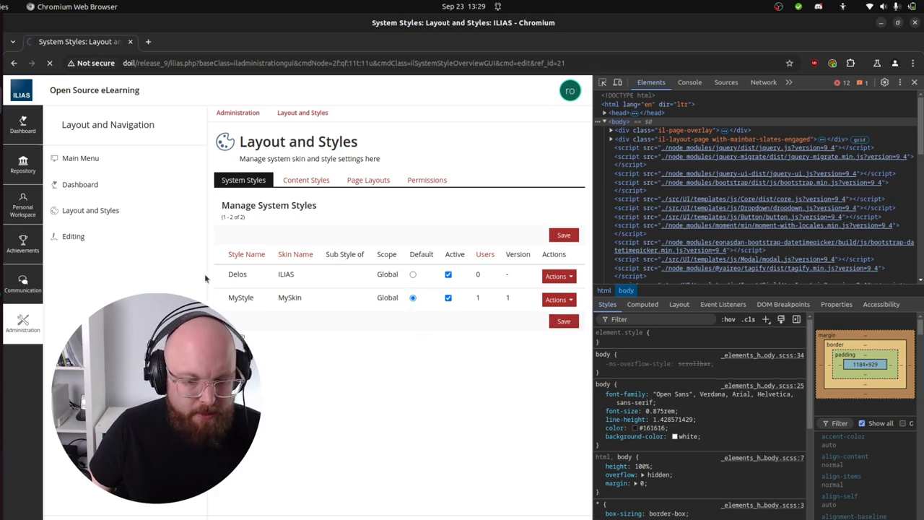
left_click(563, 321)
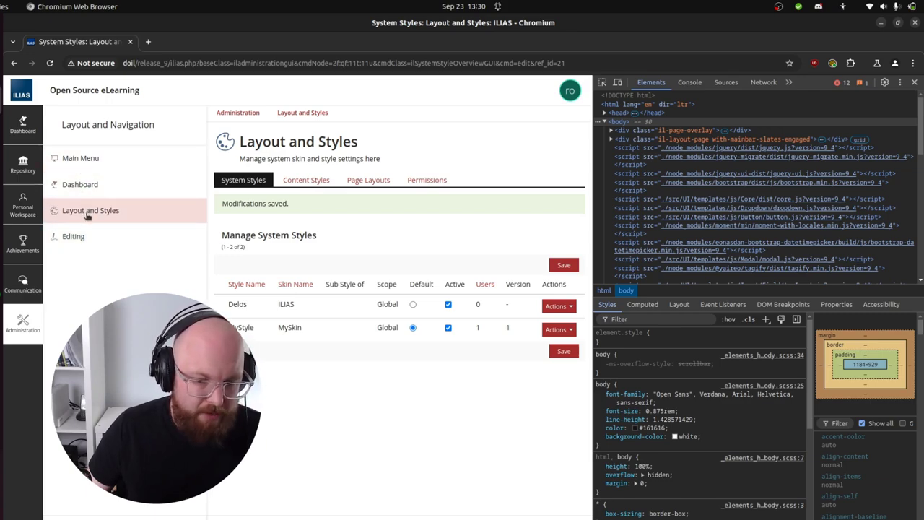
Advance the presentation to the next slide.
key("super")
left_click(419, 392)
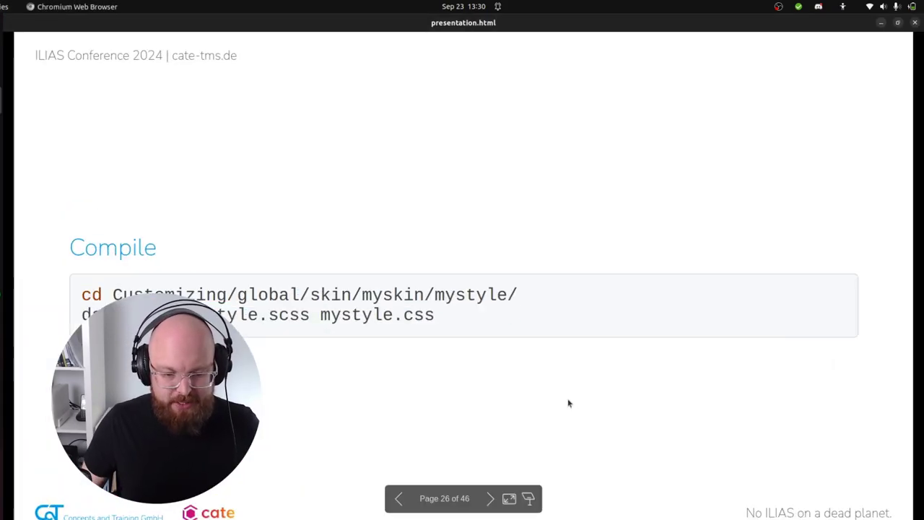
key("Right")
Back in ILIAS, enlarge the developer tools Styles pane and scroll toward :root.
key("alt+Tab")
left_click_drag(728, 262, 727, 249)
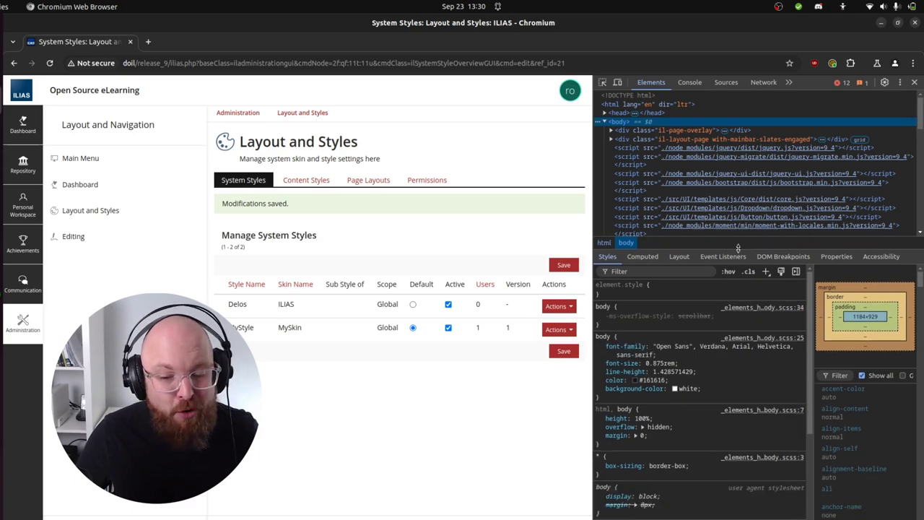
left_click_drag(593, 339, 554, 339)
scroll(718, 433, "down", 4)
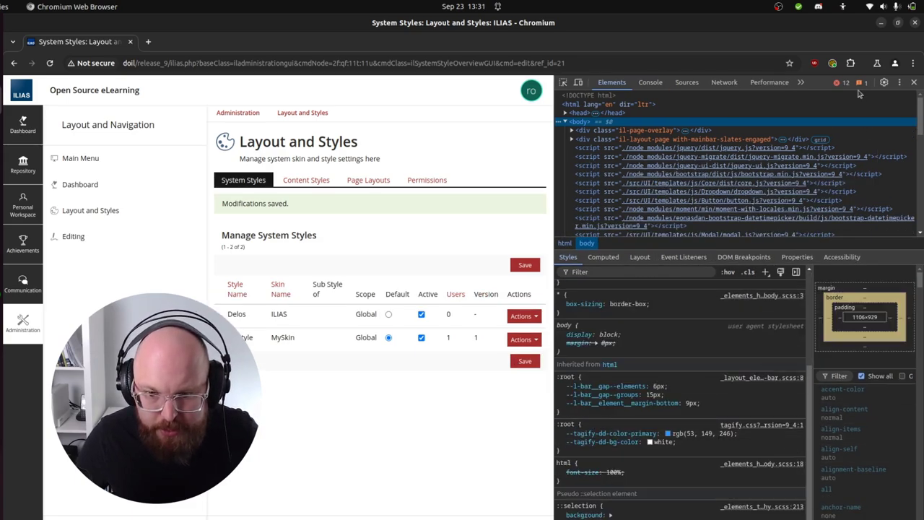
Show the DevTools Console with 404 errors for myskin/mystyle font and icon files.
left_click(642, 85)
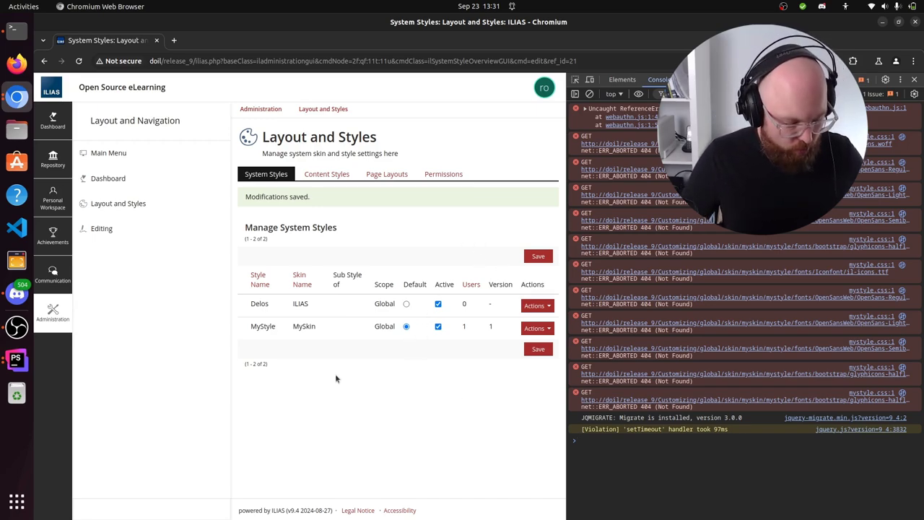
key("super")
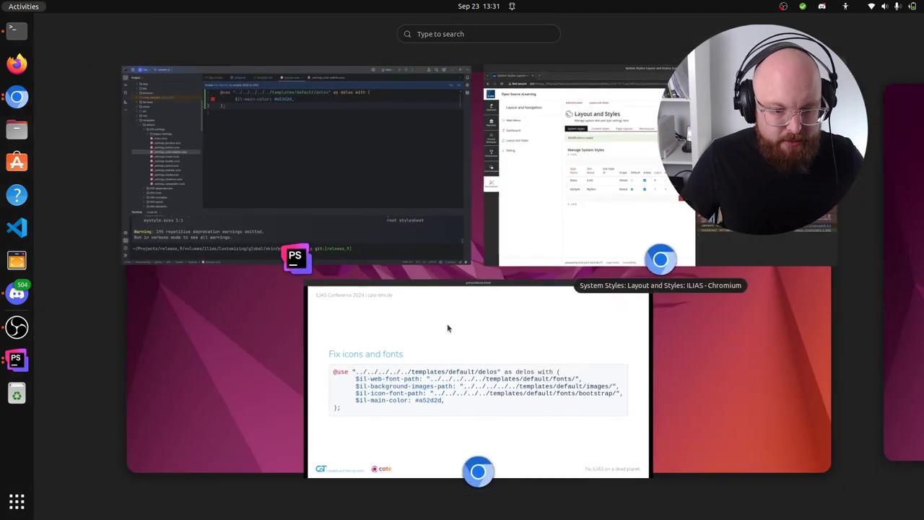
Highlight slide 27's web-font, background-image and icon-font path variables pointing to templates/default.
left_click(440, 357)
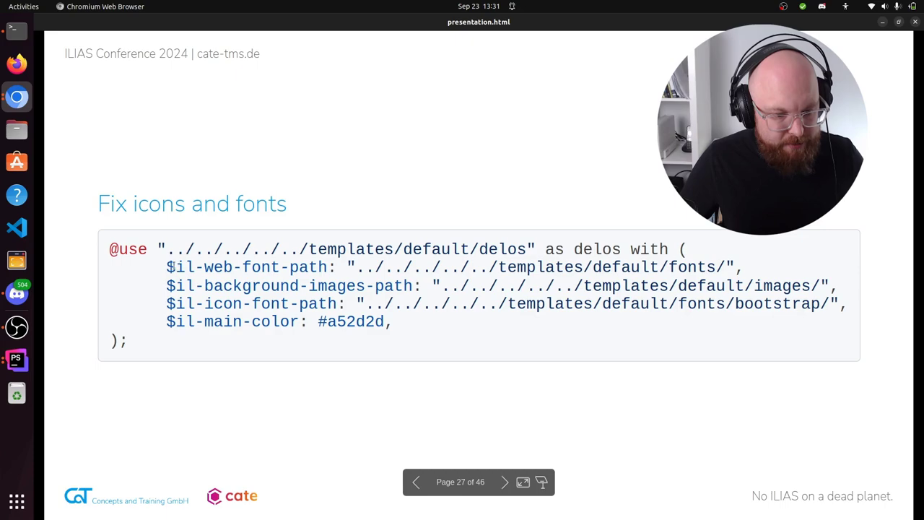
left_click_drag(166, 267, 330, 267)
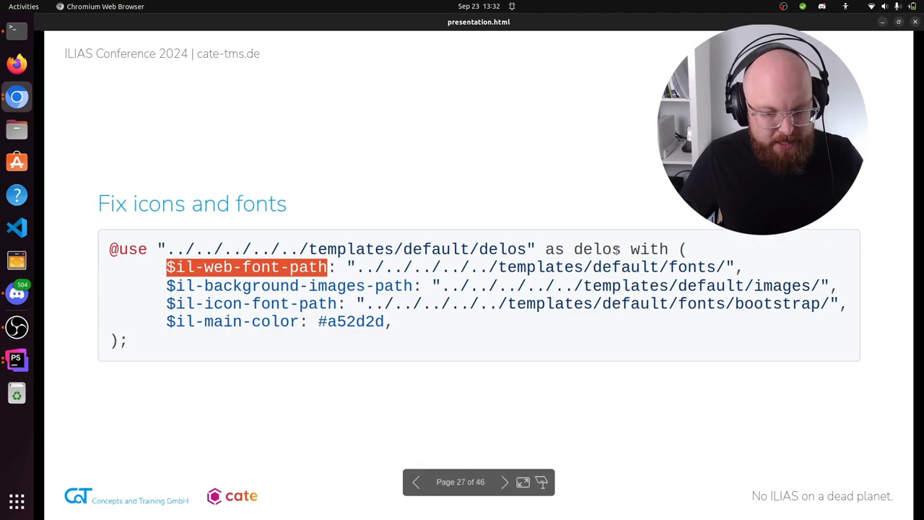
left_click(276, 270)
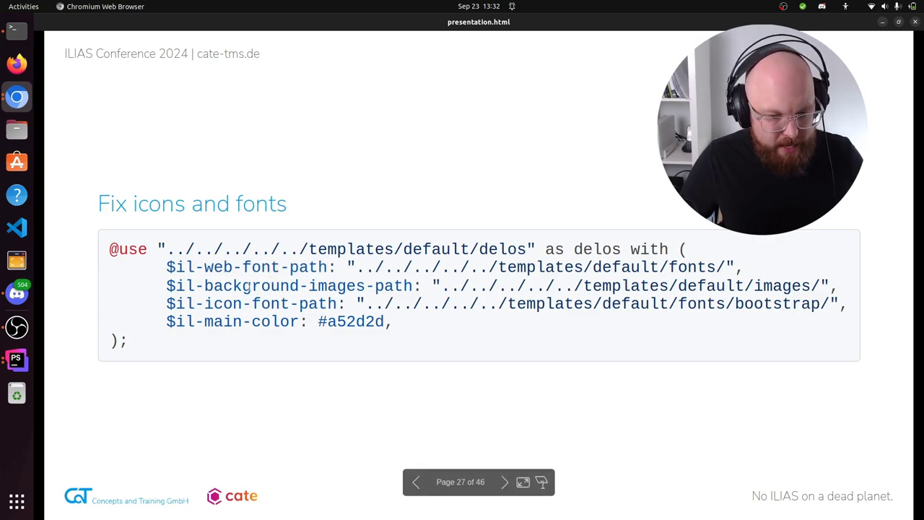
left_click_drag(224, 286, 327, 286)
left_click_drag(261, 303, 333, 304)
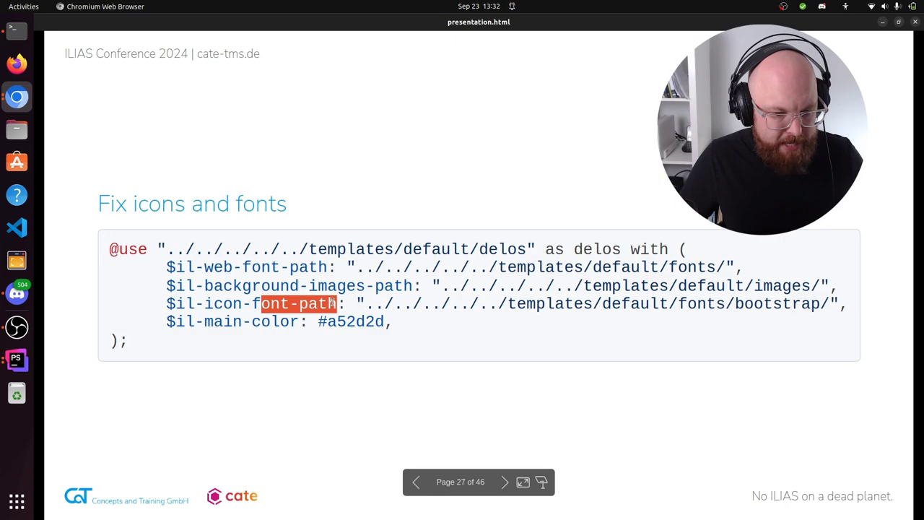
left_click(332, 303)
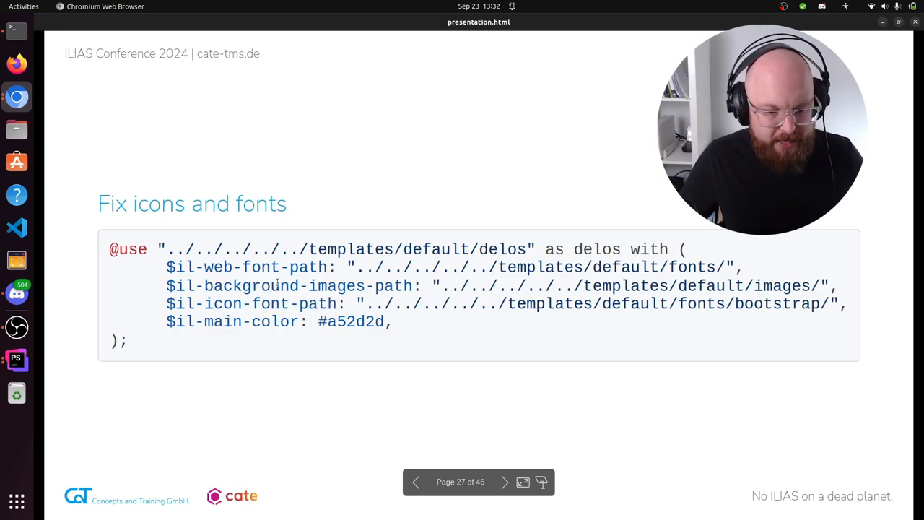
left_click_drag(497, 265, 355, 267)
left_click_drag(506, 266, 684, 266)
left_click(709, 266)
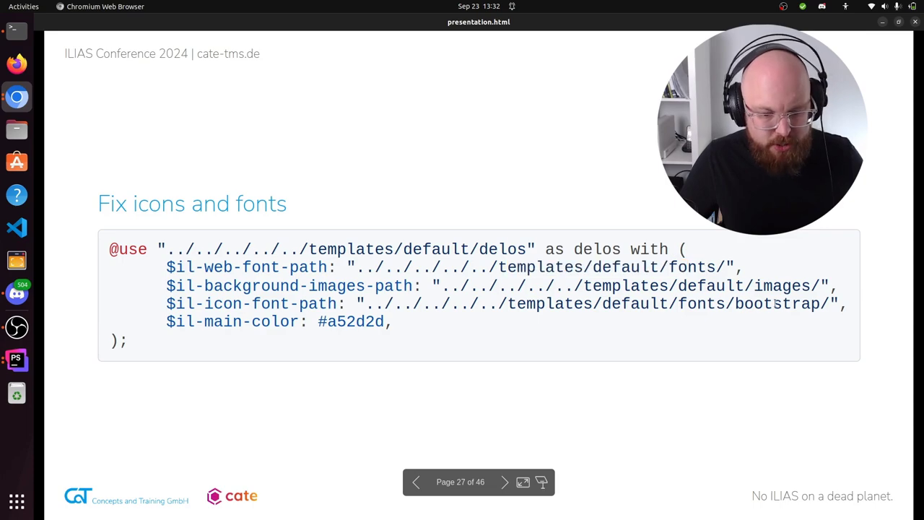
left_click_drag(205, 303, 290, 303)
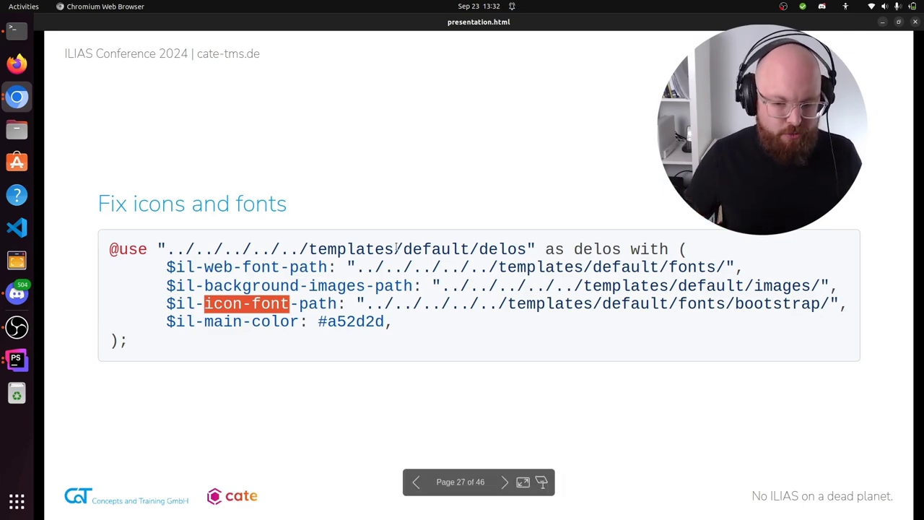
left_click_drag(137, 344, 98, 264)
key("ctrl+c")
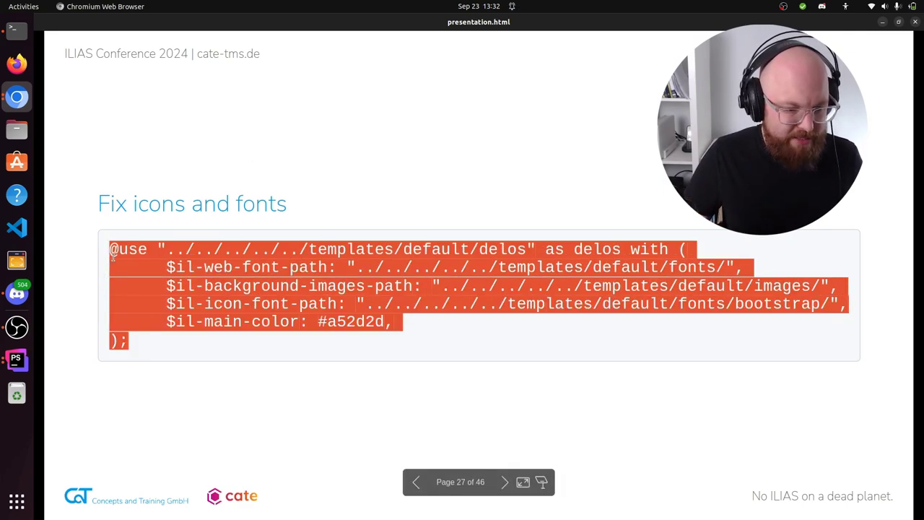
right_click(153, 244)
left_click(165, 254)
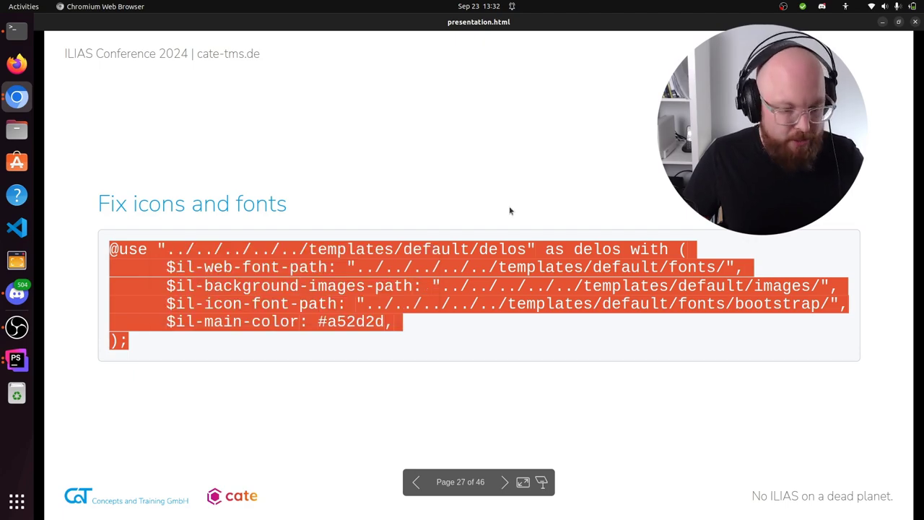
key("super")
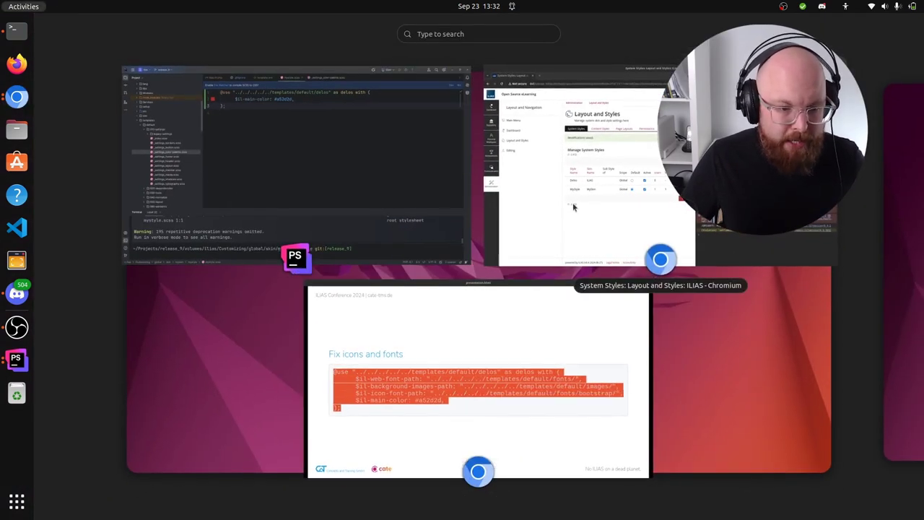
left_click(295, 113)
key("ctrl+a")
key("ctrl+v")
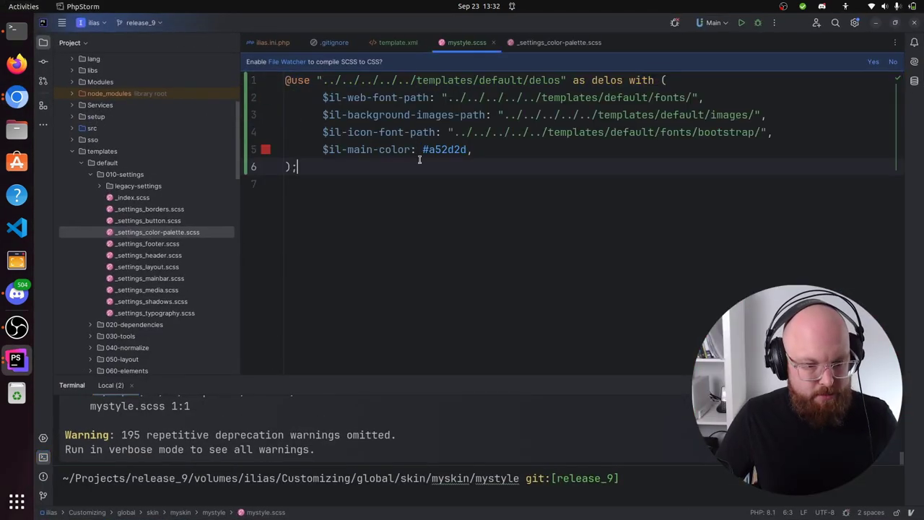
Rerun dart-sass mystyle.scss mystyle.css in --watch mode, then start a new Local terminal tab.
key("alt+F12")
key("Up")
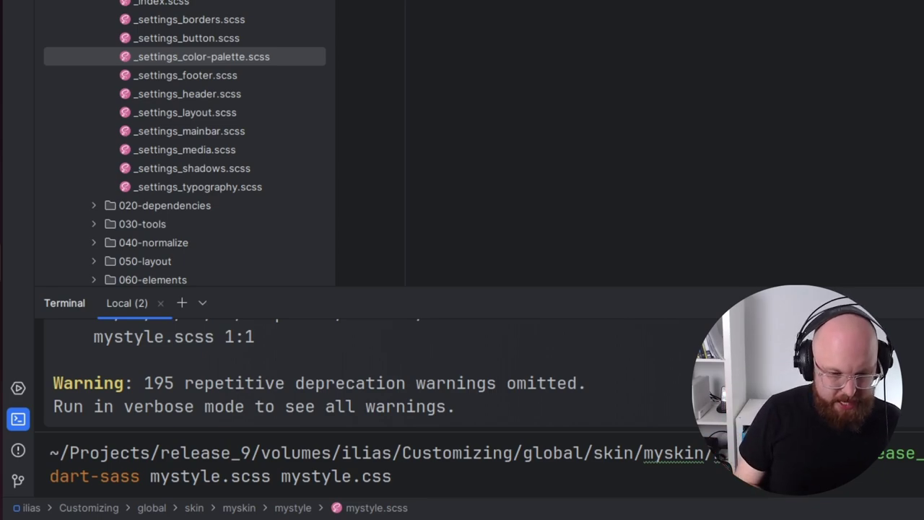
type("--w")
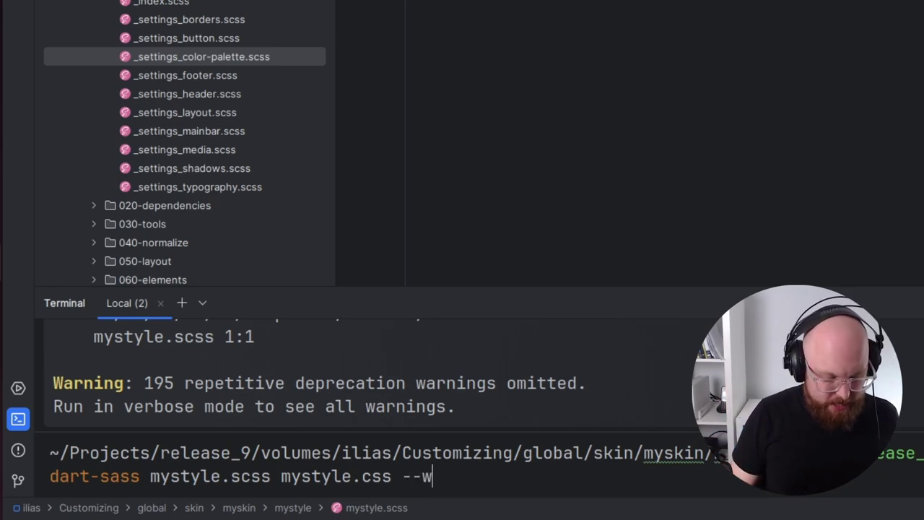
type("atch")
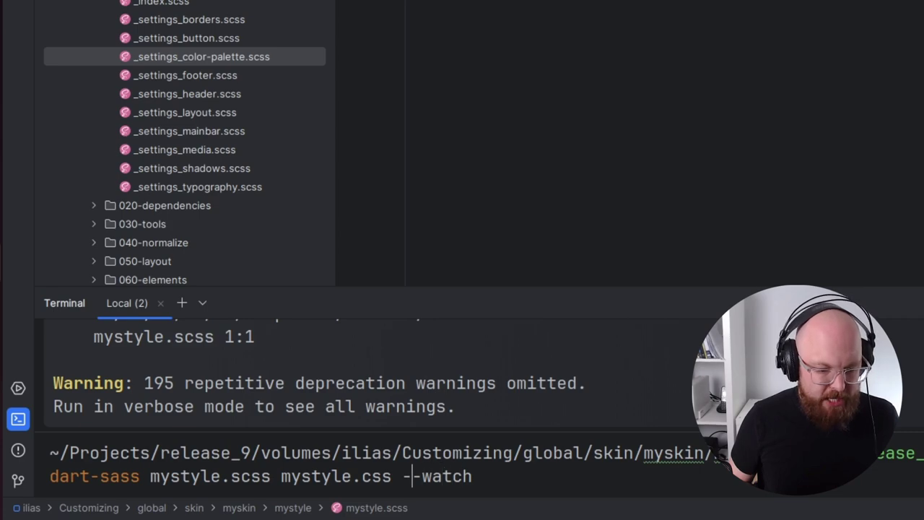
key("Right")
key("Right")
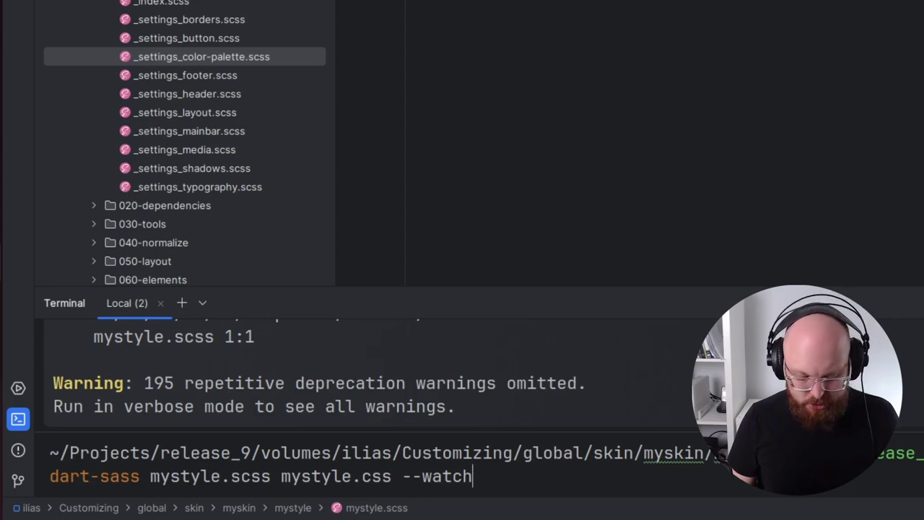
key("Return")
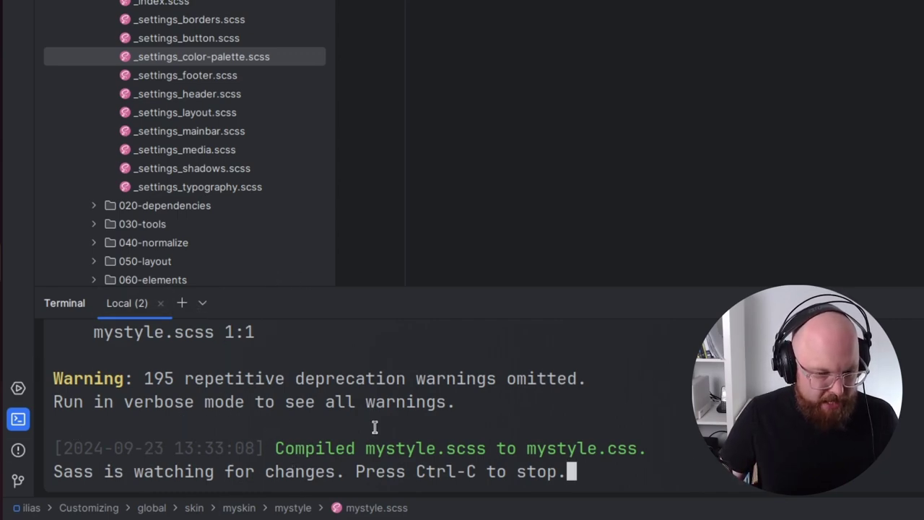
left_click(182, 303)
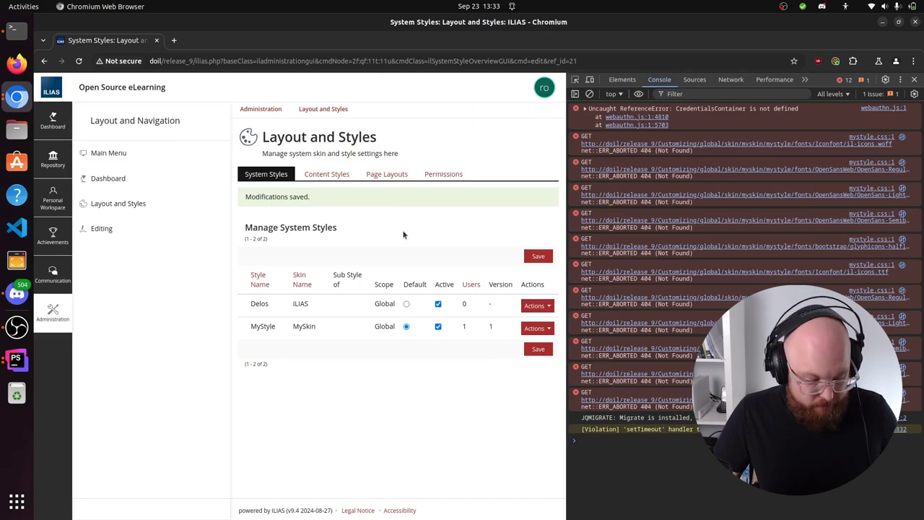
Reload ILIAS, then reveal the standard page background bullet on slide 28.
key("F5")
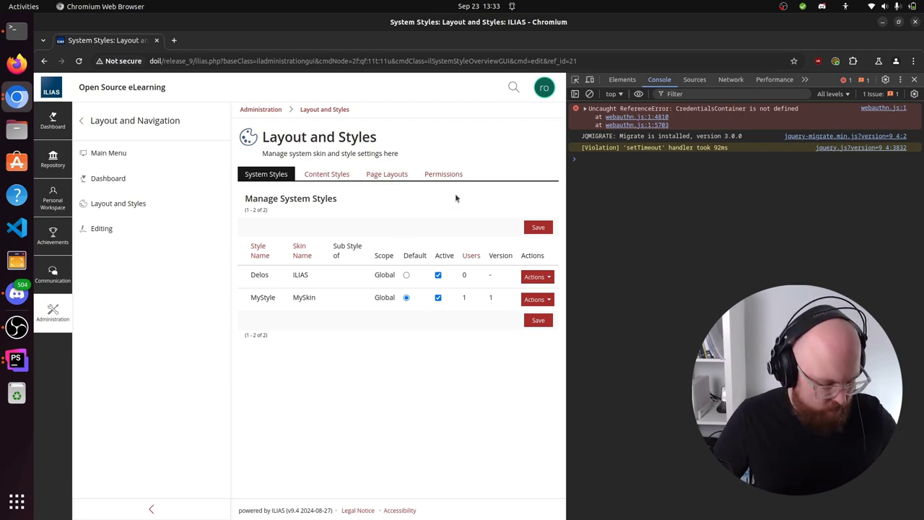
key("alt+Tab")
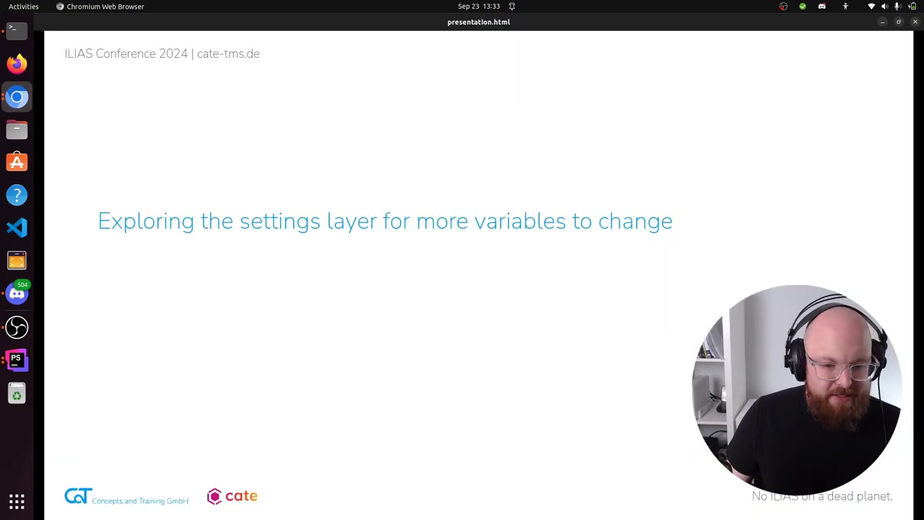
key("Right")
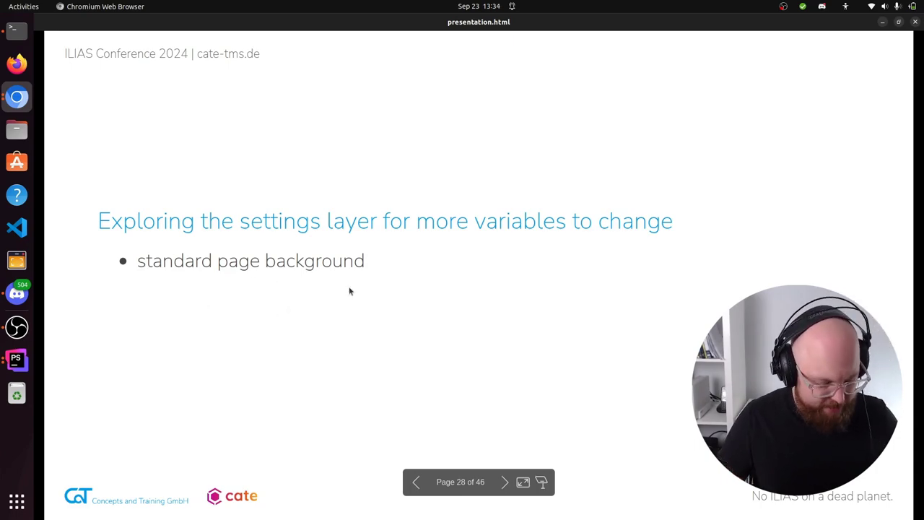
key("super")
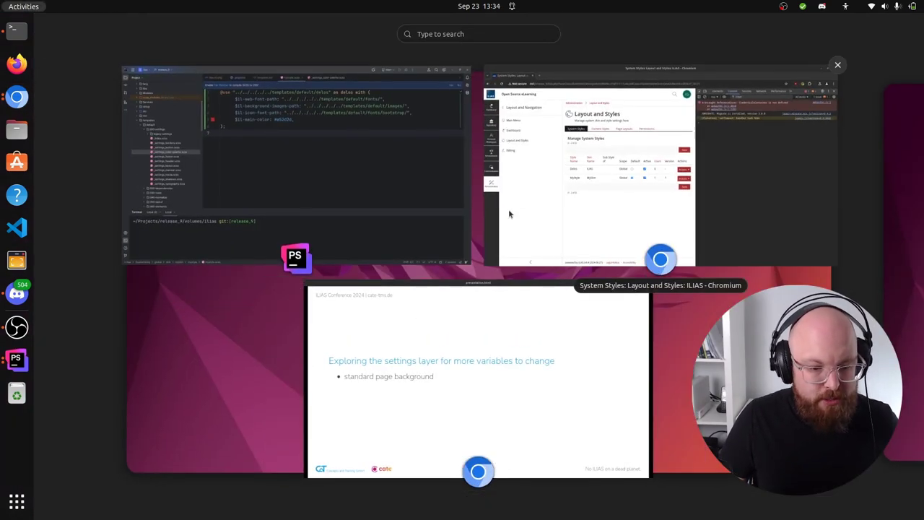
Back in PhpStorm, open _settings_color-palette.scss and scroll down to the background variables.
left_click(337, 140)
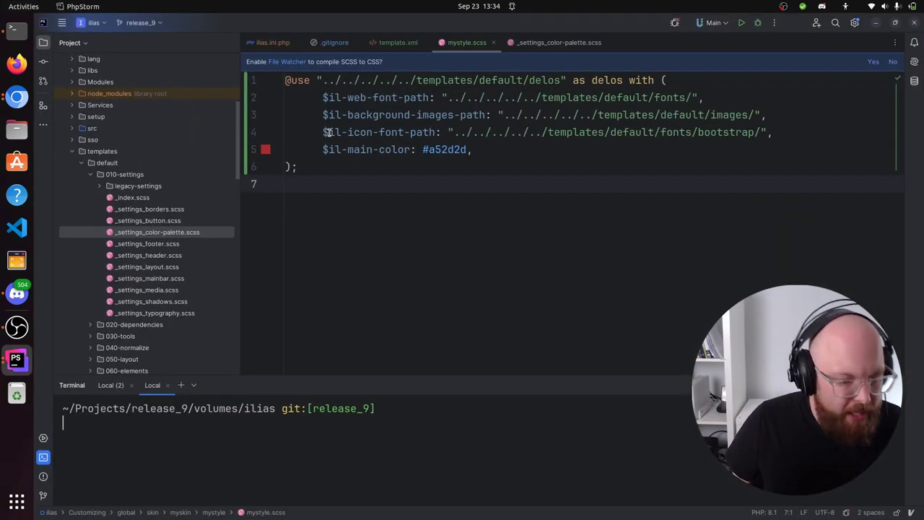
double_click(163, 232)
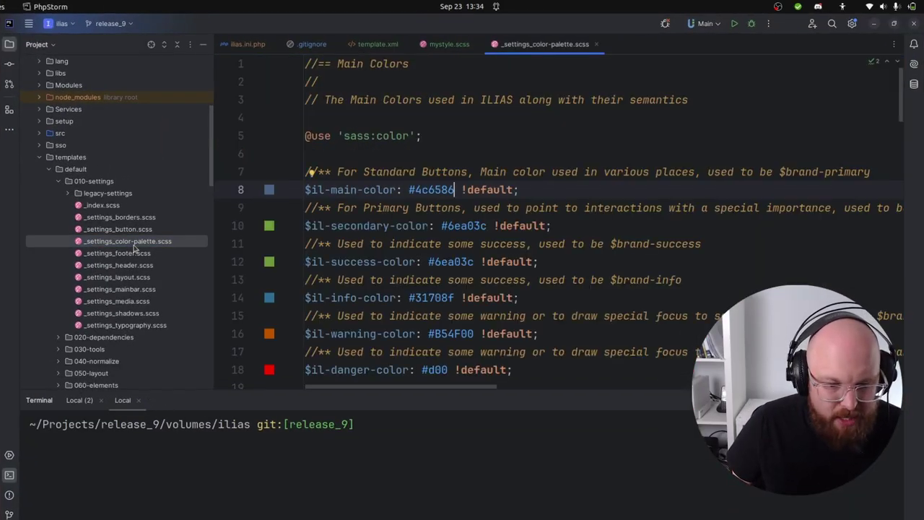
scroll(459, 229, "down", 4)
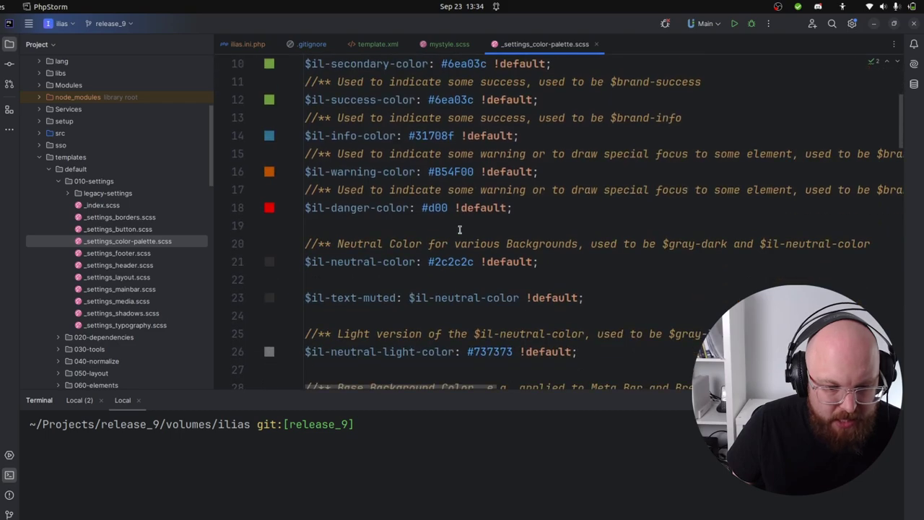
scroll(459, 230, "down", 3)
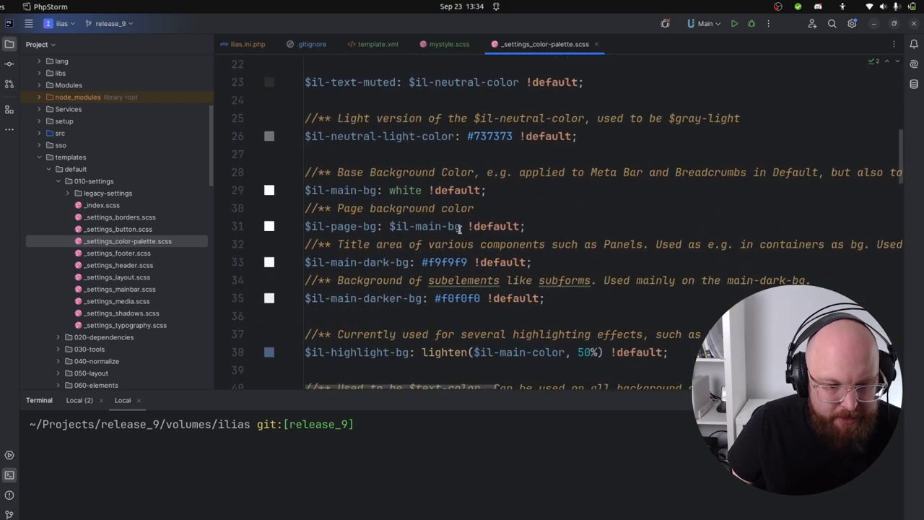
Copy the $il-page-bg variable name and return to mystyle.scss.
double_click(326, 190)
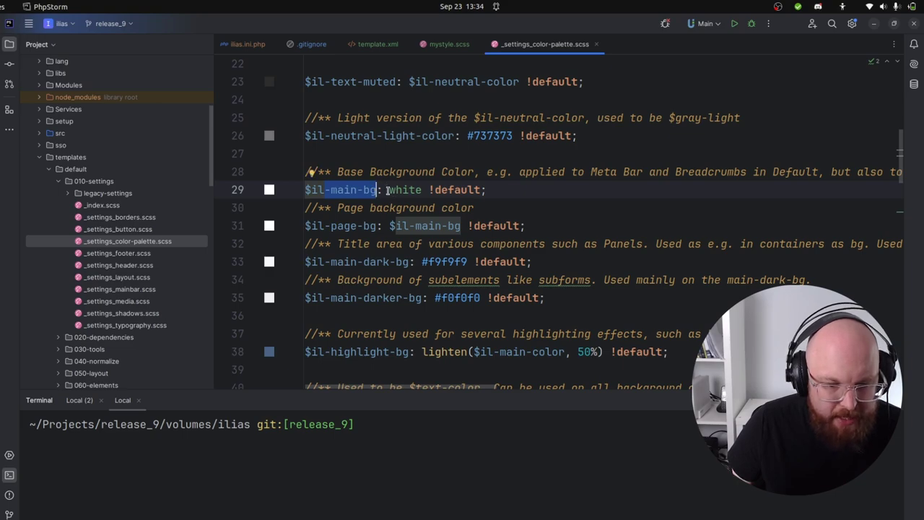
double_click(334, 225)
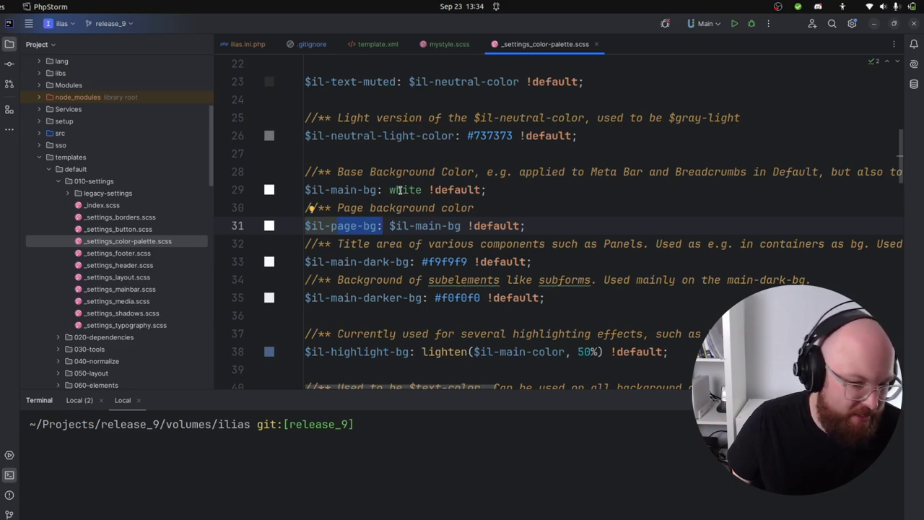
left_click(386, 226)
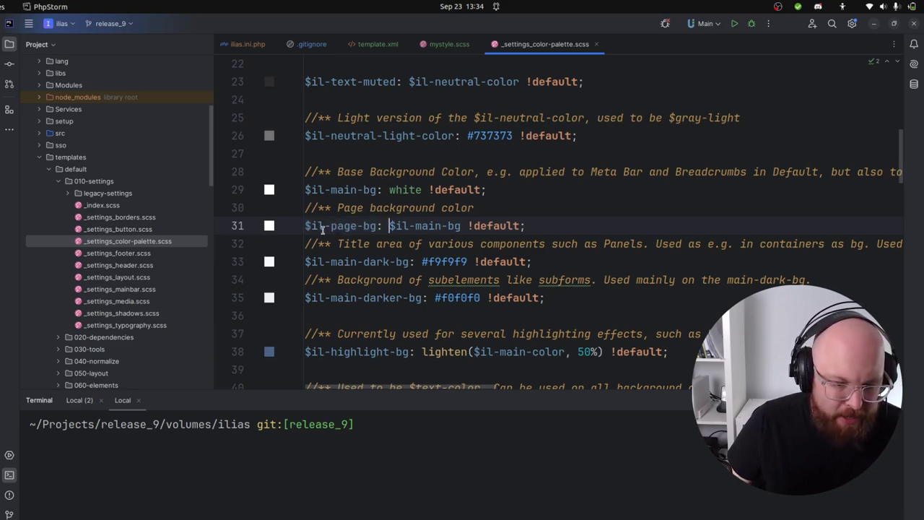
double_click(375, 225)
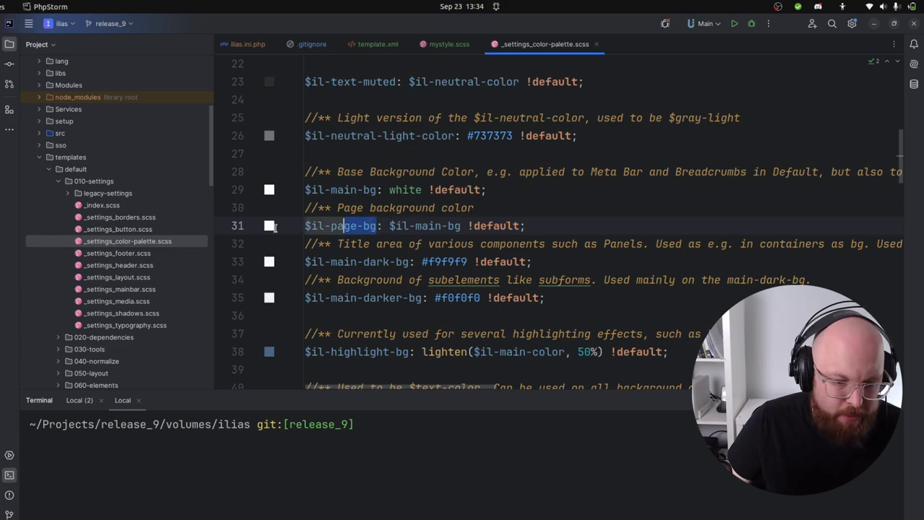
double_click(309, 189)
left_click(331, 190)
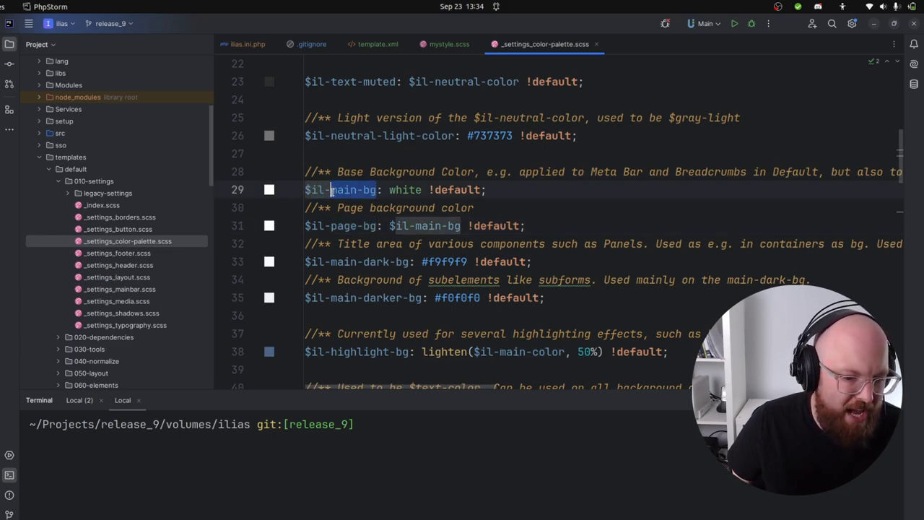
double_click(375, 226)
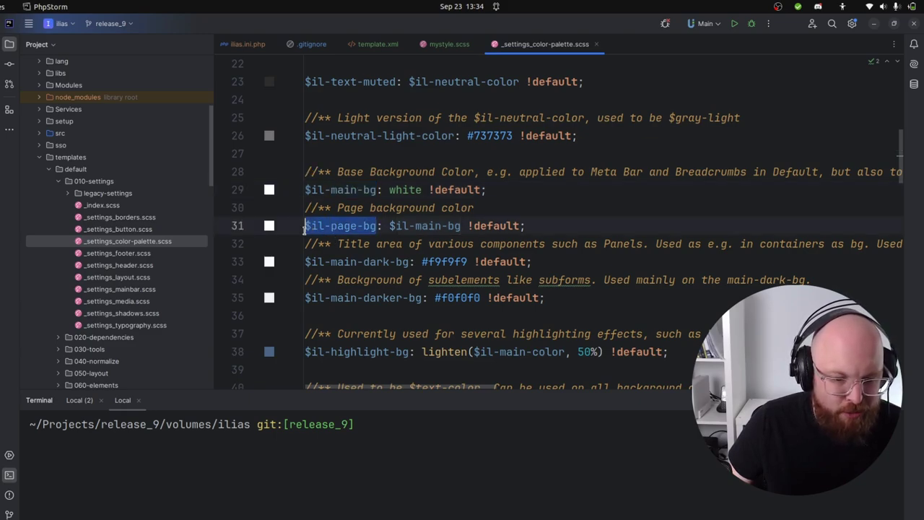
right_click(354, 226)
left_click(404, 258)
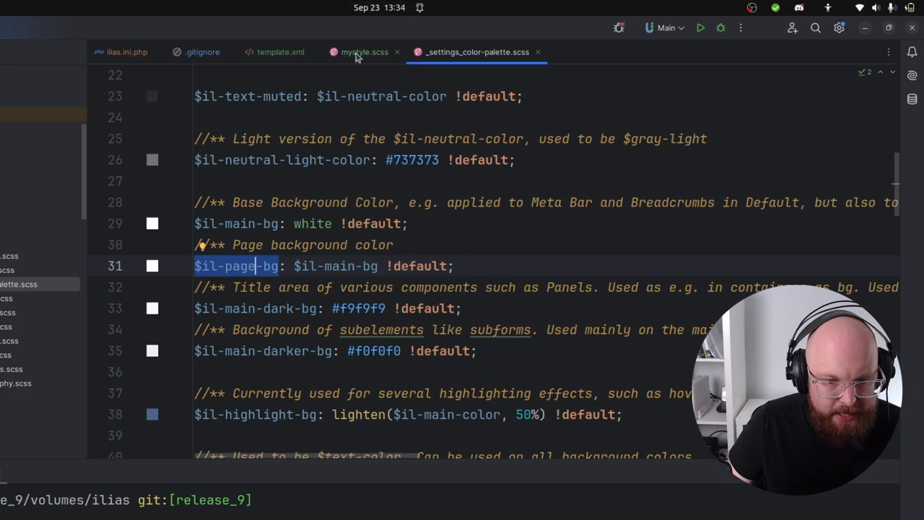
left_click(445, 45)
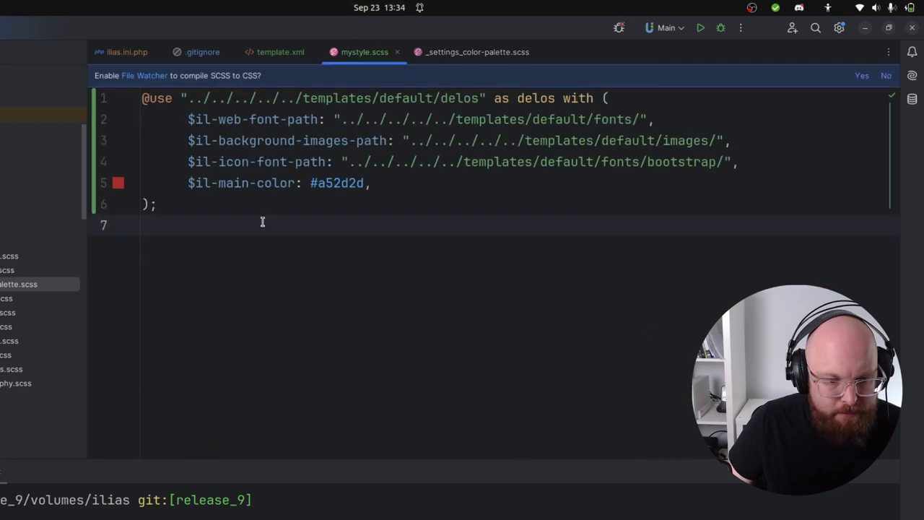
Add the line '$il-page-bg: #ddd,' after the main color in mystyle.scss.
left_click(418, 184)
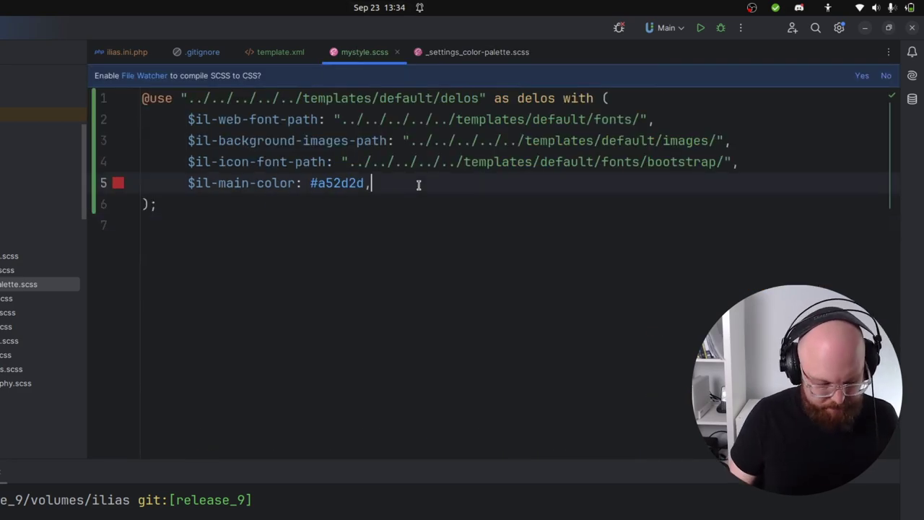
key("Return")
key("ctrl+v")
type(": #ddd")
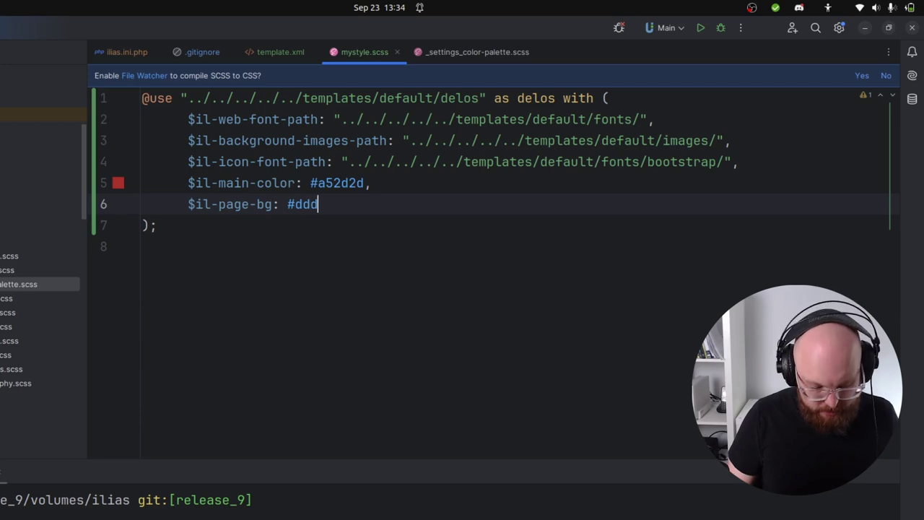
type(",")
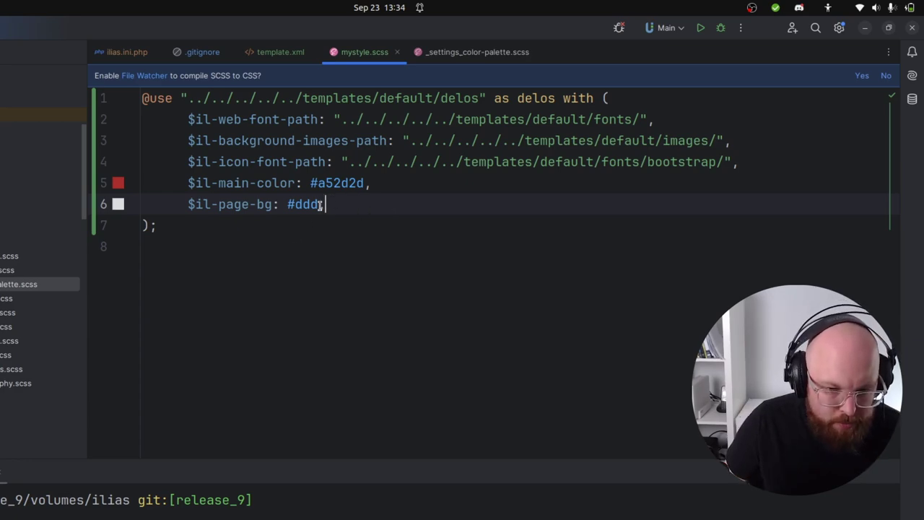
left_click_drag(326, 204, 318, 204)
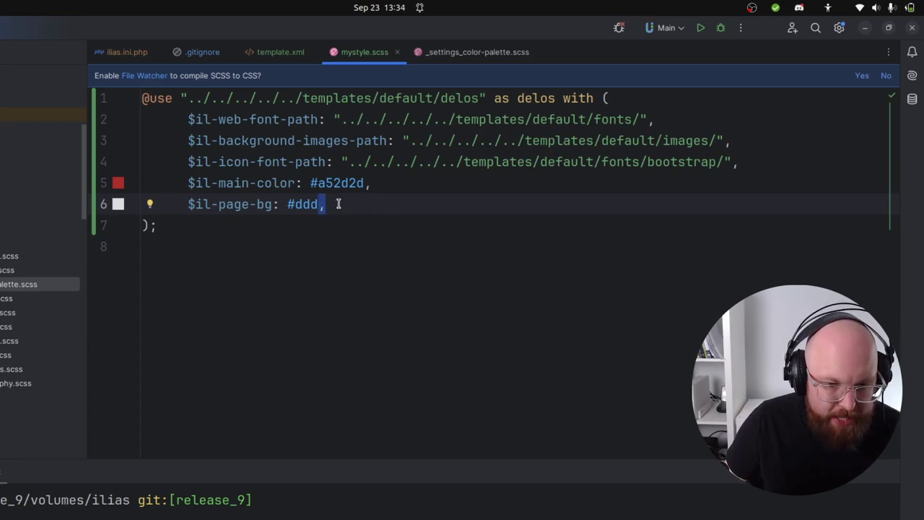
left_click(337, 205)
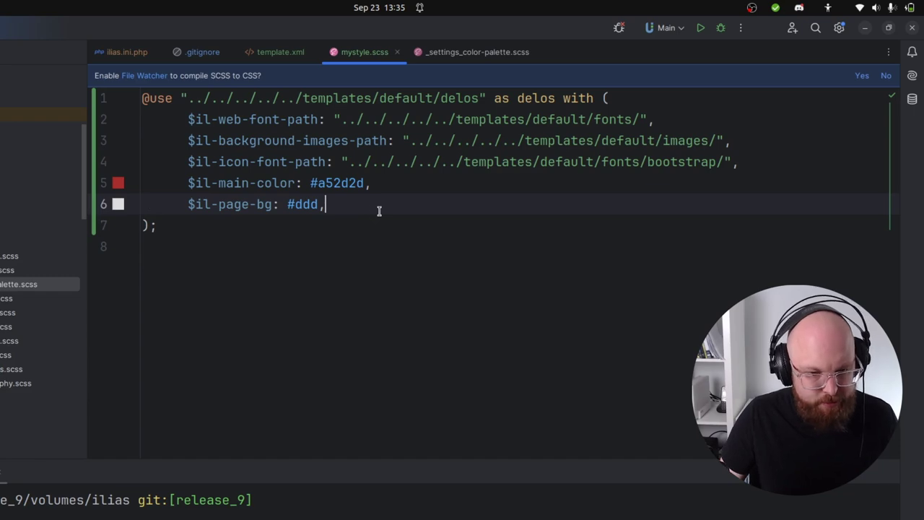
Remove the extra blank line and stray indentation below the new page background line.
key("Return")
key("BackSpace")
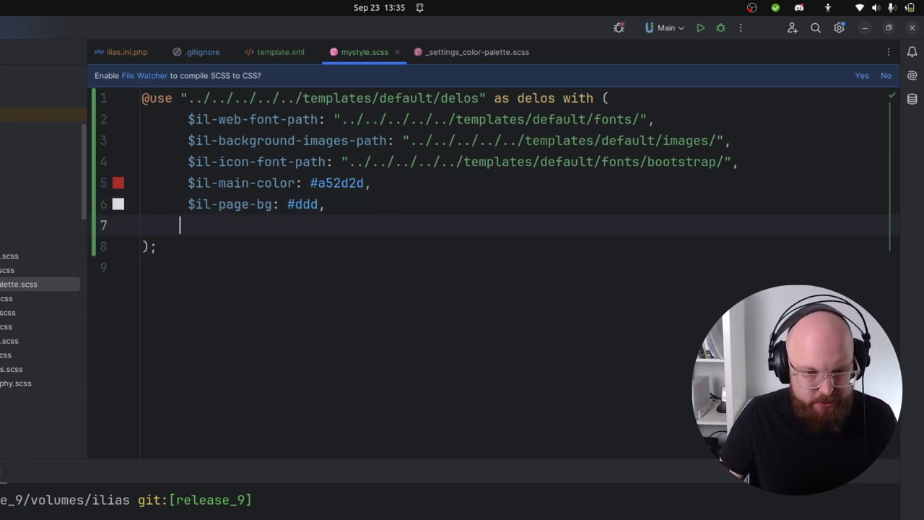
key("BackSpace")
key("BackSpace")
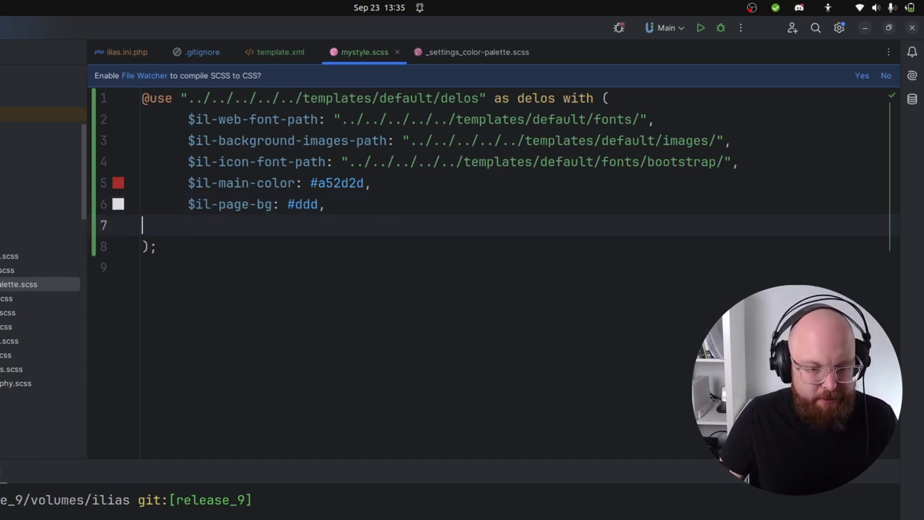
key("BackSpace")
key("Up")
key("End")
key("shift+Left")
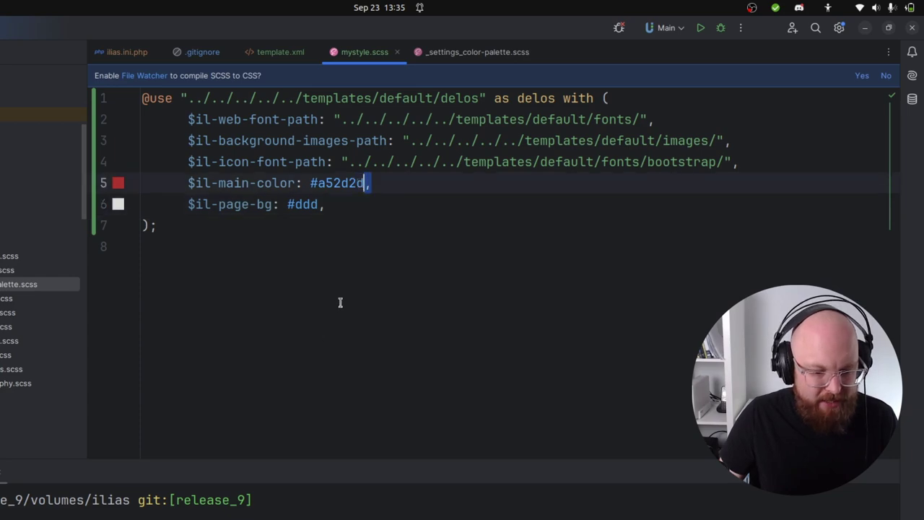
left_click(318, 309)
Save mystyle.scss so dart-sass recompiles mystyle.css, then switch to the ILIAS browser window.
key("ctrl+s")
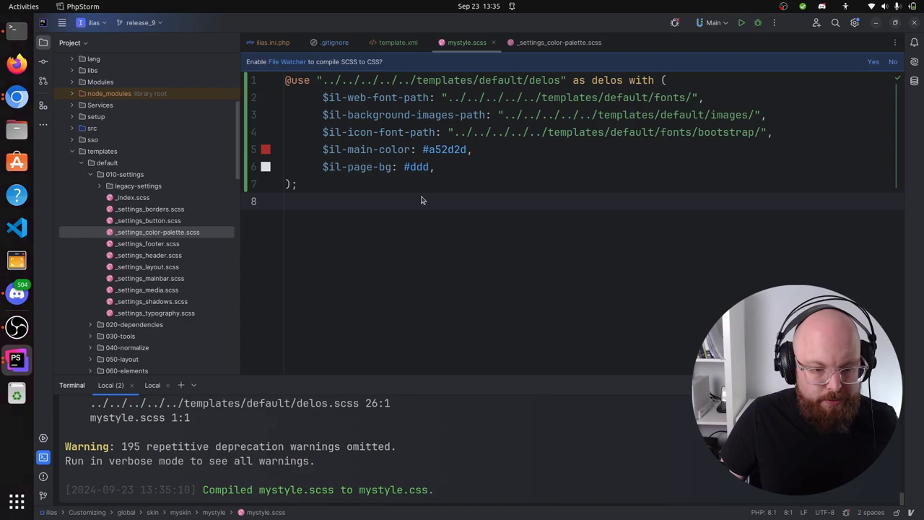
key("super")
left_click(620, 231)
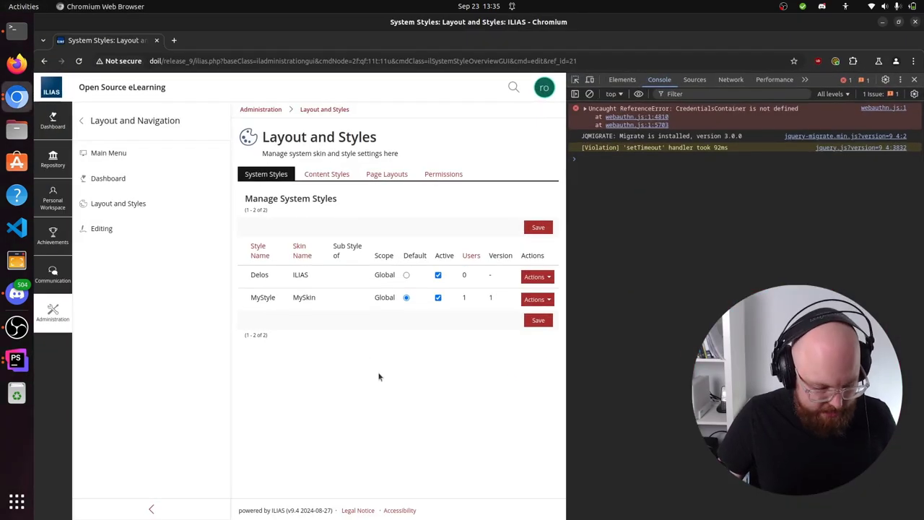
Reload ILIAS to show the grey #ddd page background, then return to the presentation slides.
key("ctrl+r")
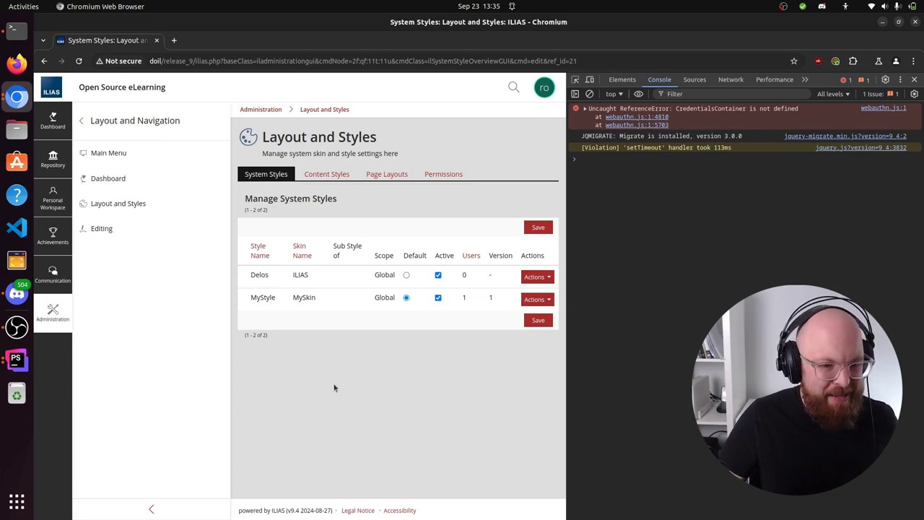
key("super")
left_click(423, 341)
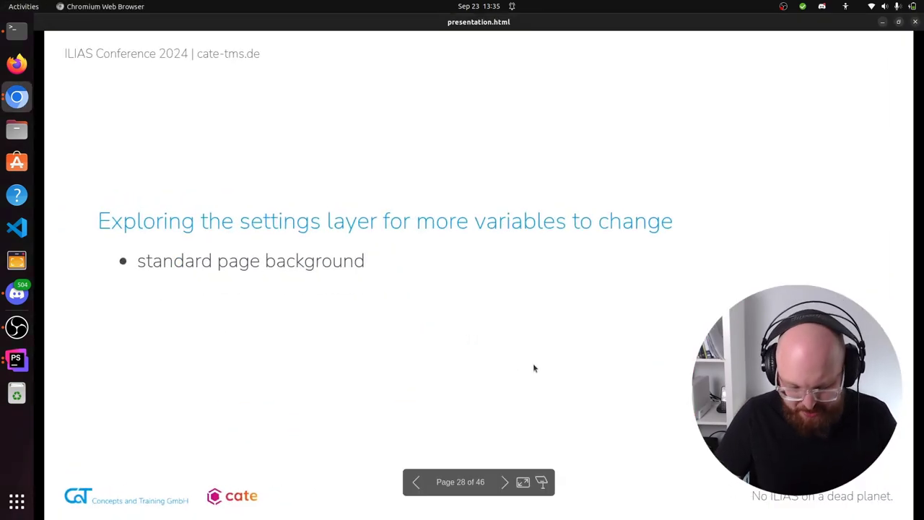